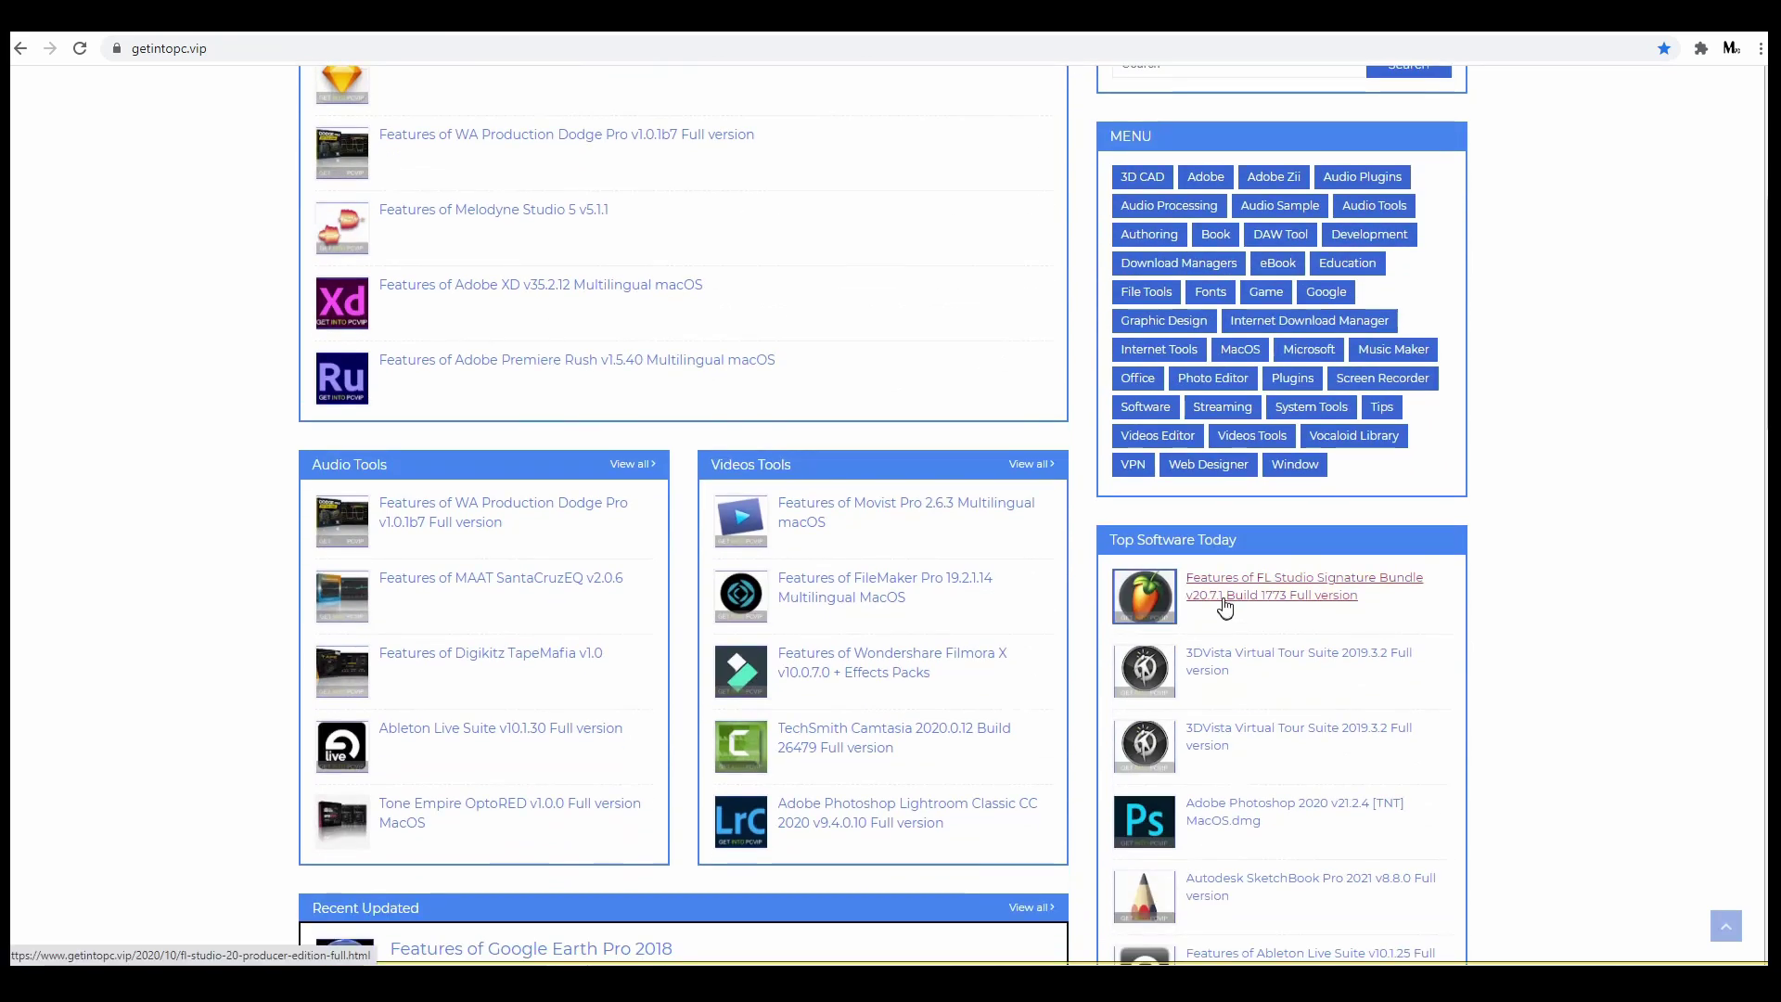
# Open the FL Studio Signature Bundle v20.7.1 Build 1773 article and scroll down through it
pyautogui.click(1224, 603)
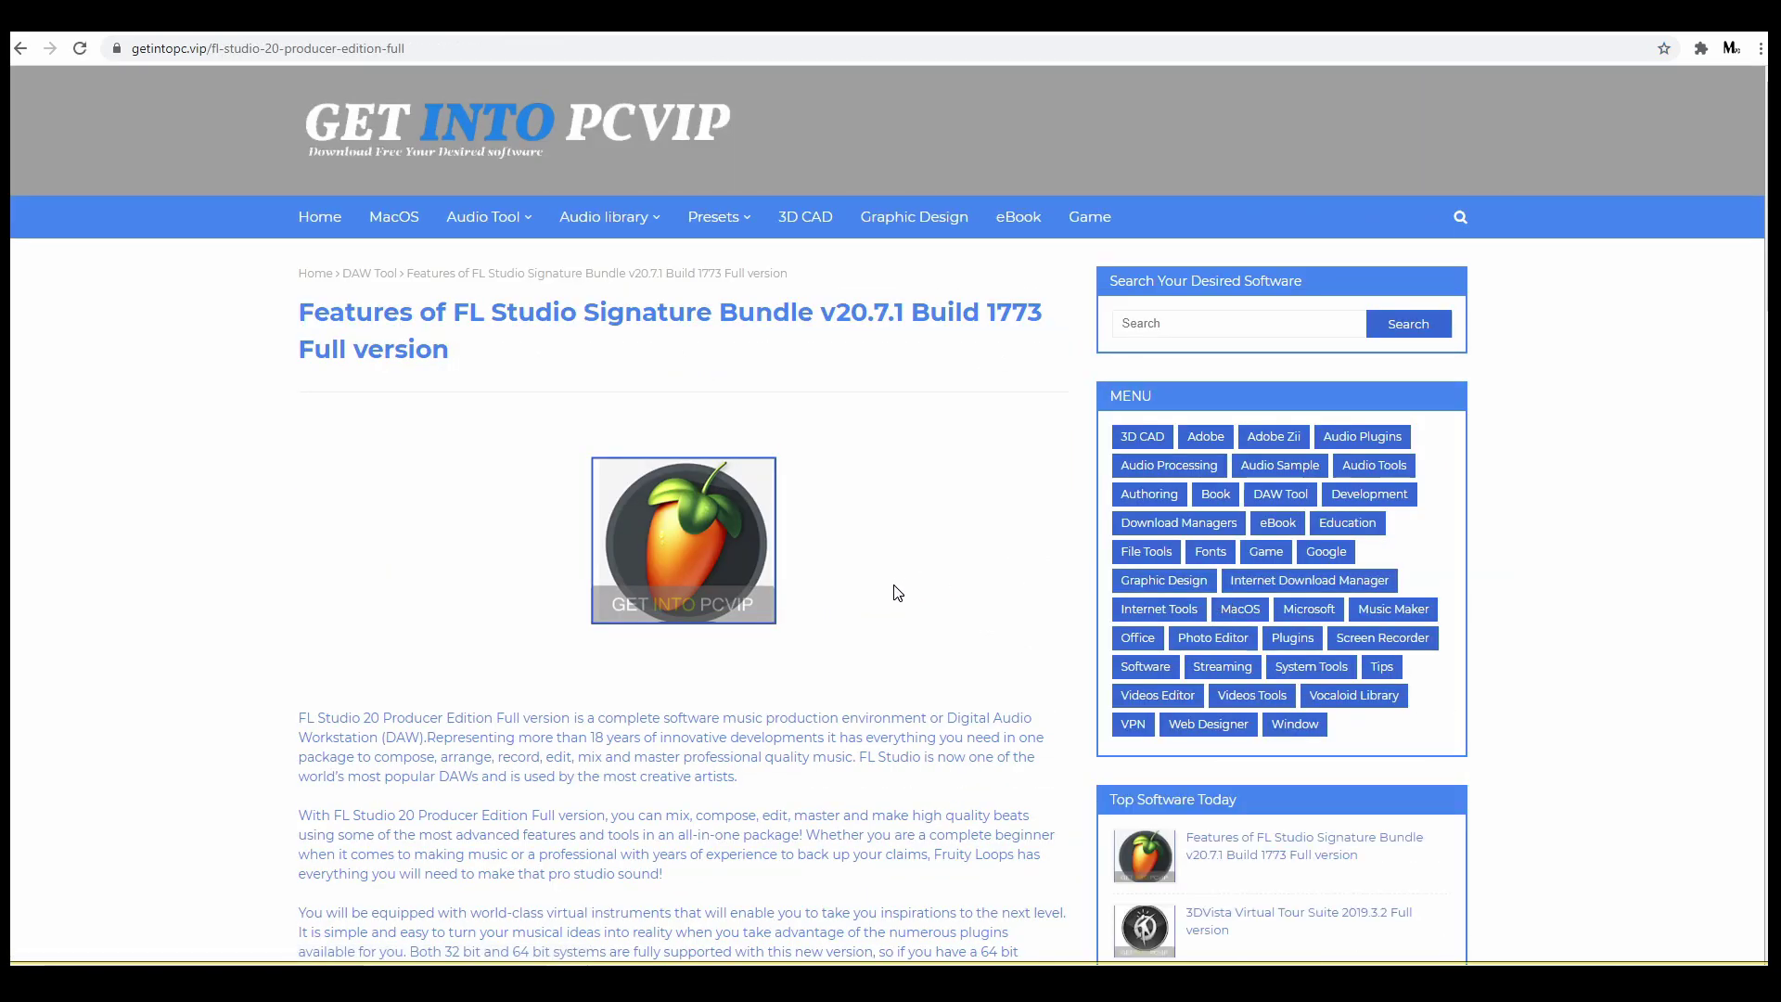
pyautogui.scroll(-2, 894, 591)
pyautogui.scroll(-12, 894, 592)
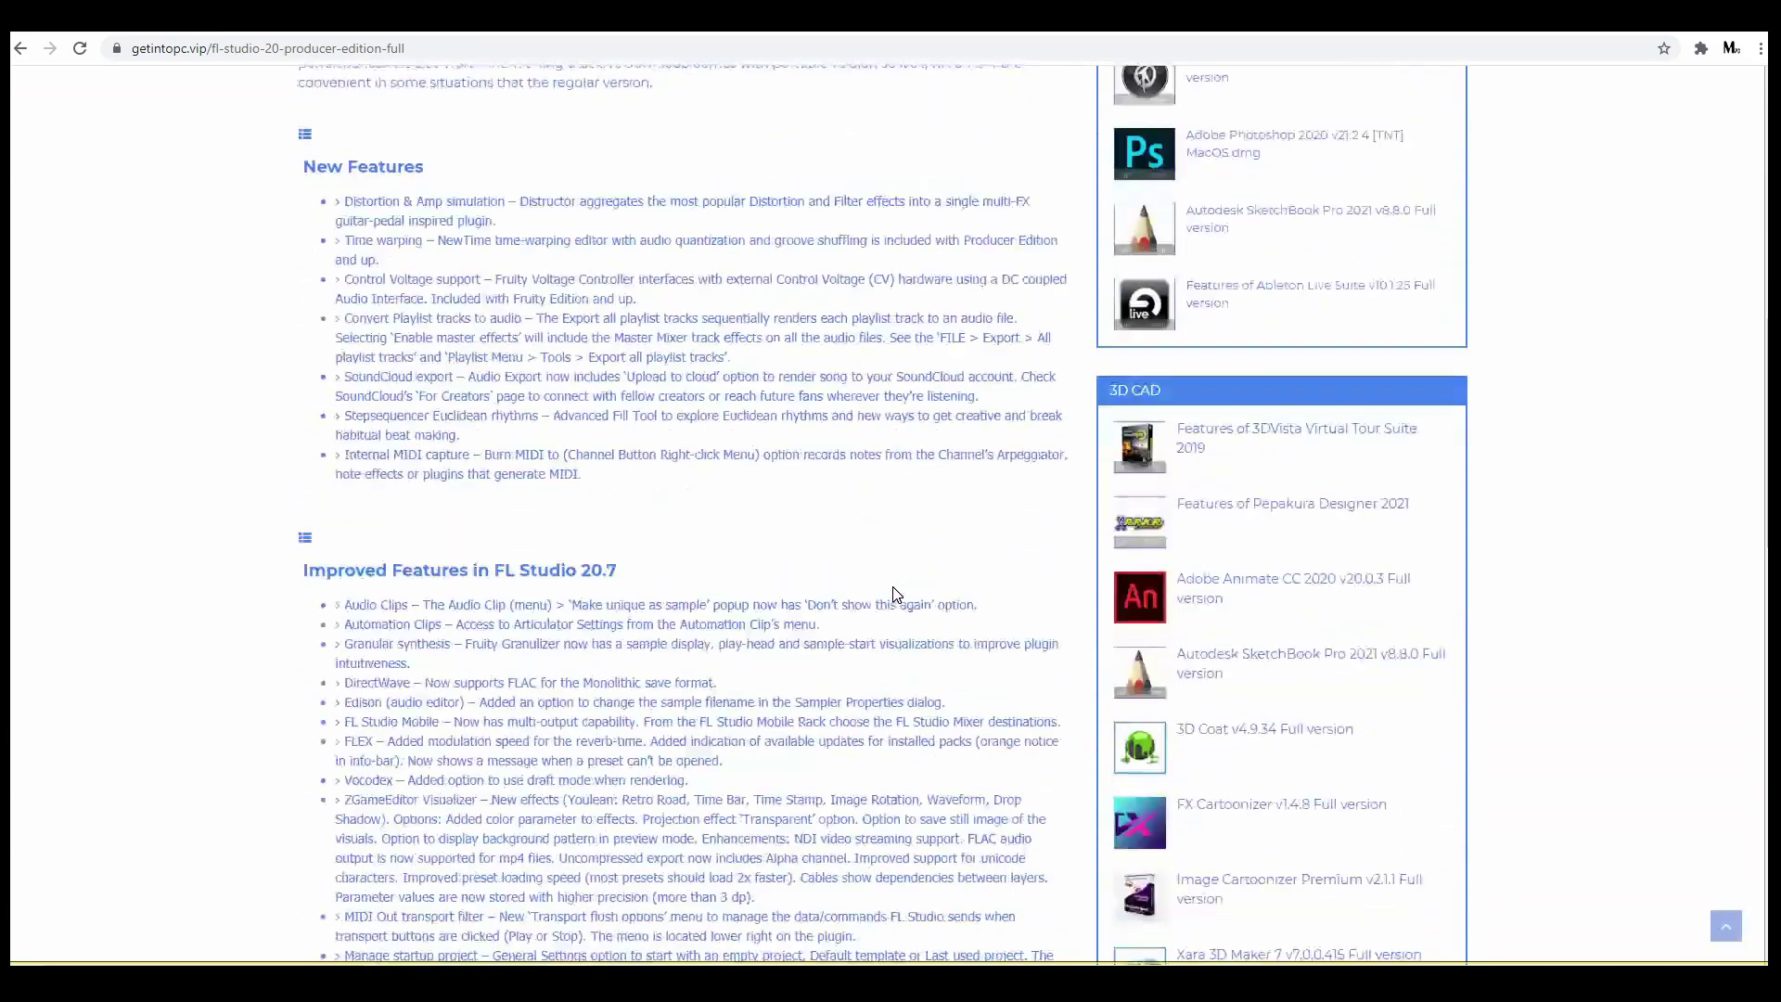
pyautogui.moveTo(303, 82); pyautogui.dragTo(698, 594)
pyautogui.scroll(-3, 698, 593)
pyautogui.click(281, 620)
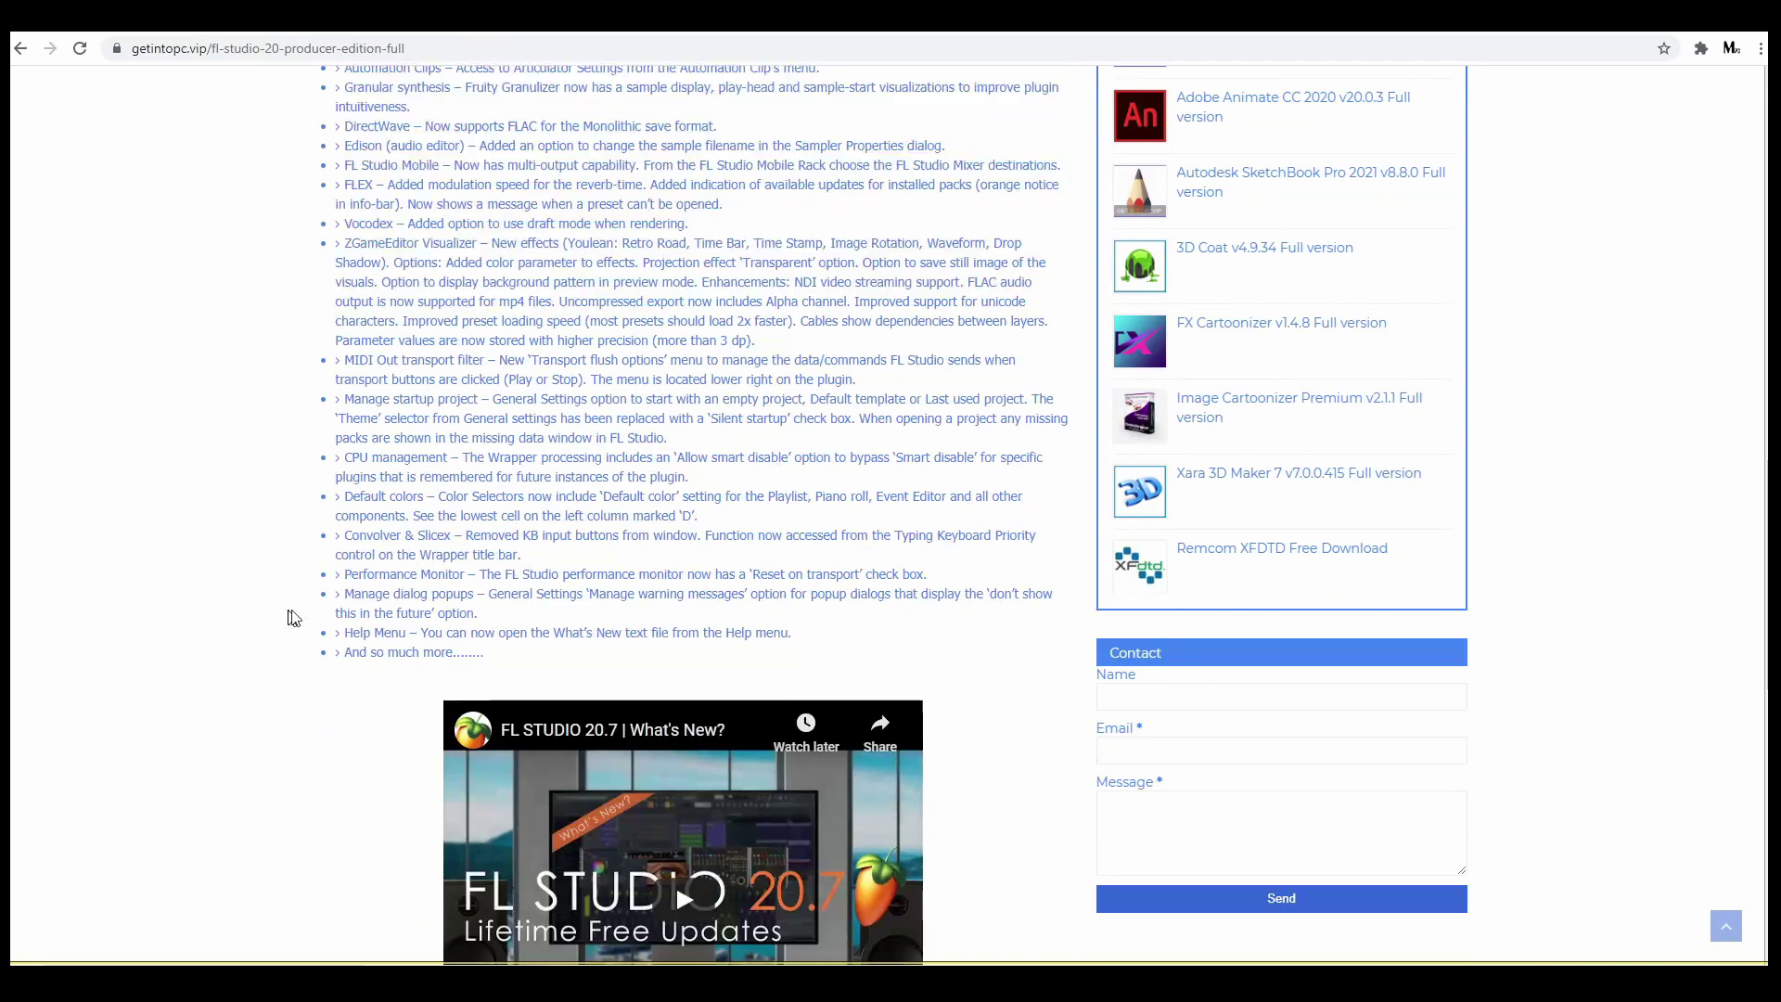
# Follow the article's Download Now link at the end to the Google Drive file page
pyautogui.scroll(-4, 676, 622)
pyautogui.scroll(-2, 679, 592)
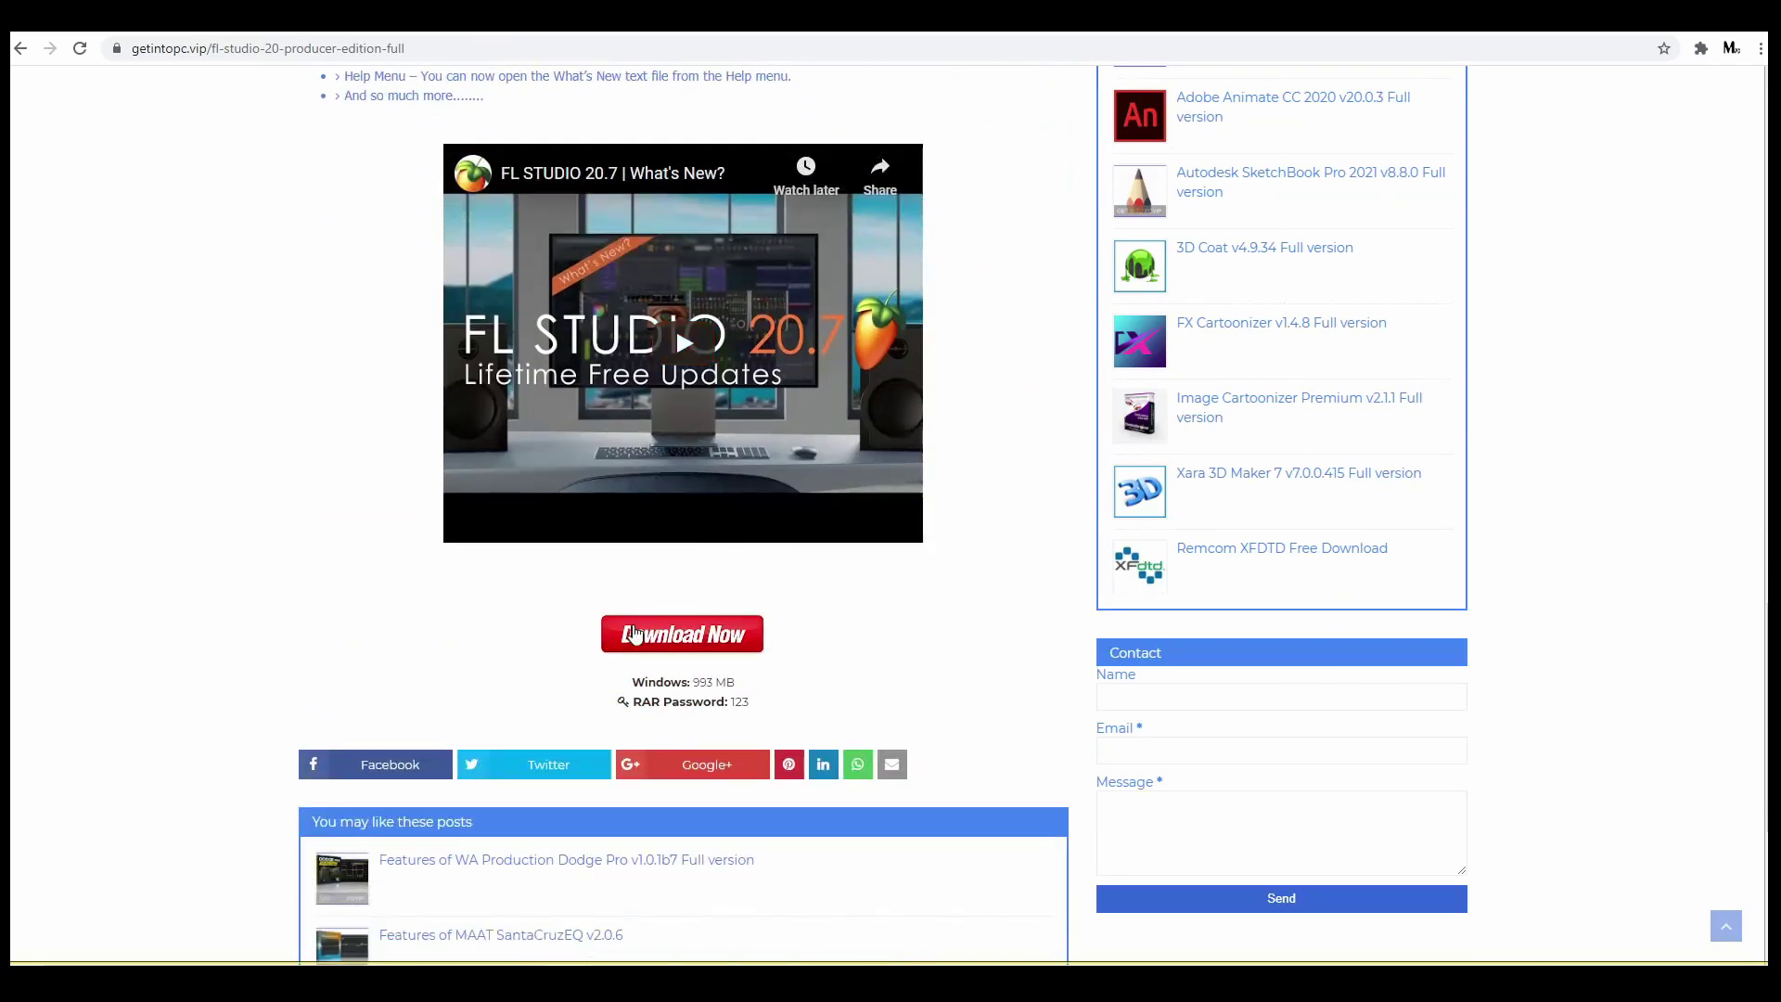
pyautogui.moveTo(553, 639); pyautogui.dragTo(800, 626)
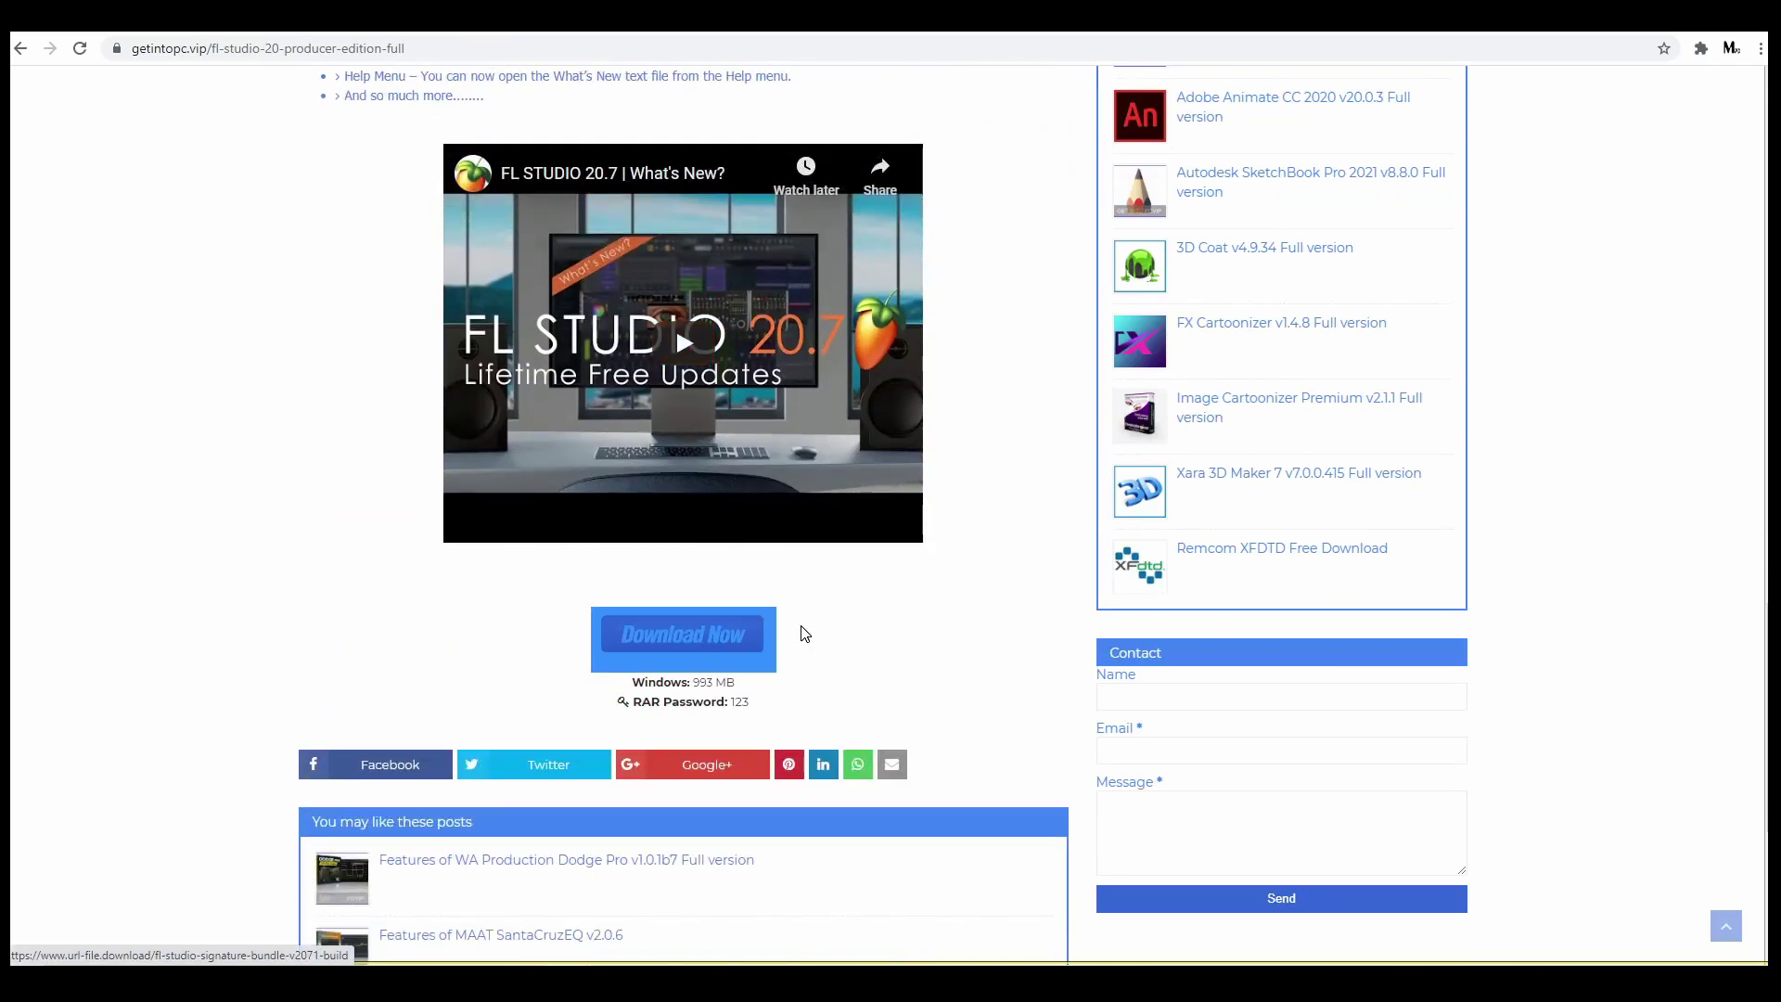
pyautogui.click(816, 625)
pyautogui.click(698, 638)
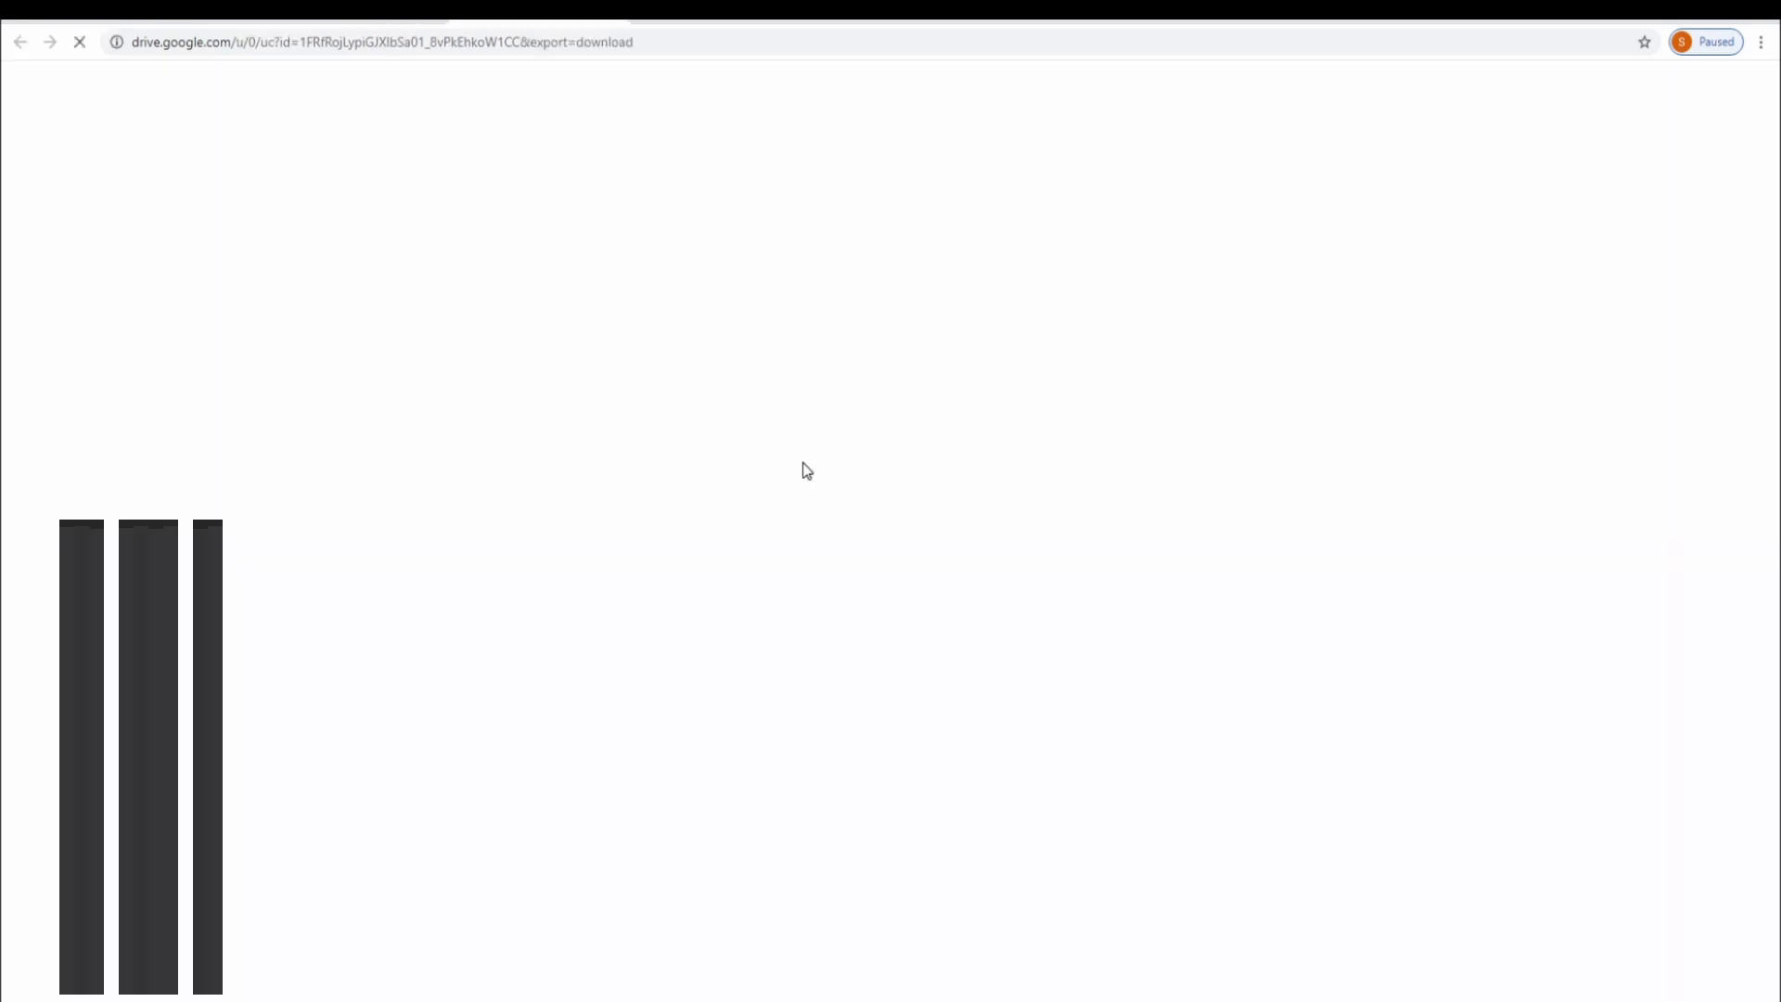
# Download FL Studio Signature Bundle v20.7.1.1773.rar from its Drive preview page
pyautogui.click(803, 470)
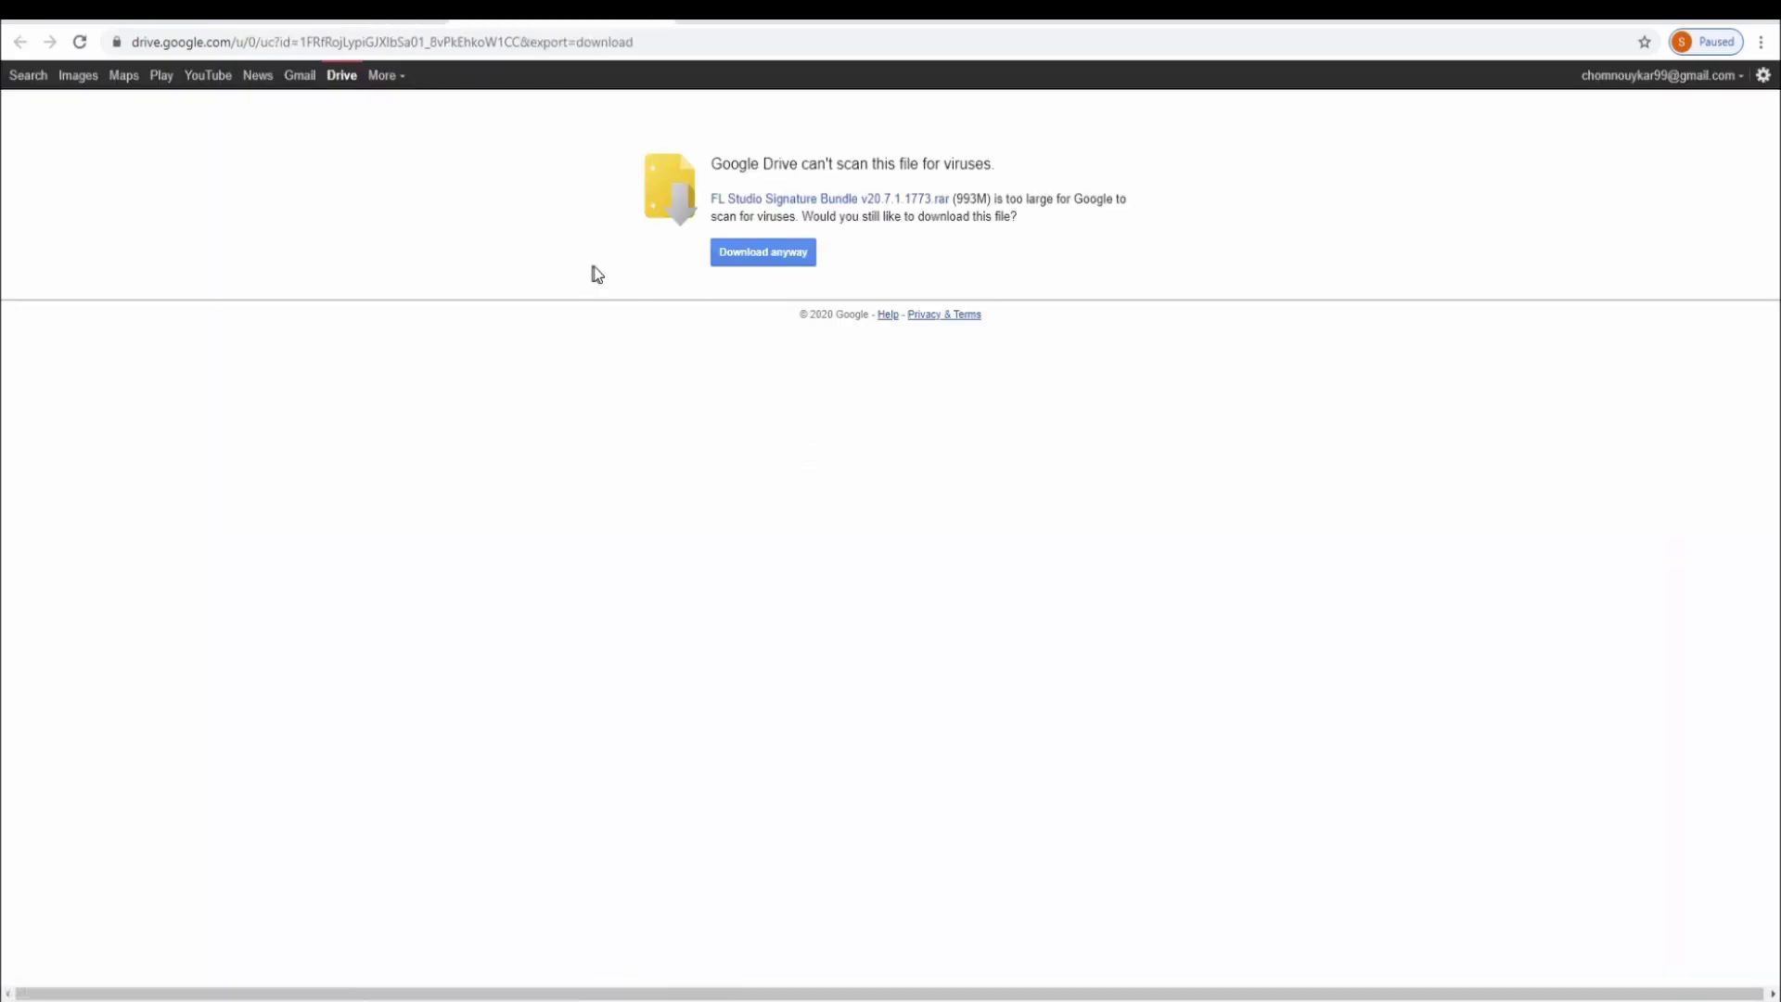
# Download the 993 MB archive despite the scan warning and show it in the Downloads folder
pyautogui.click(763, 252)
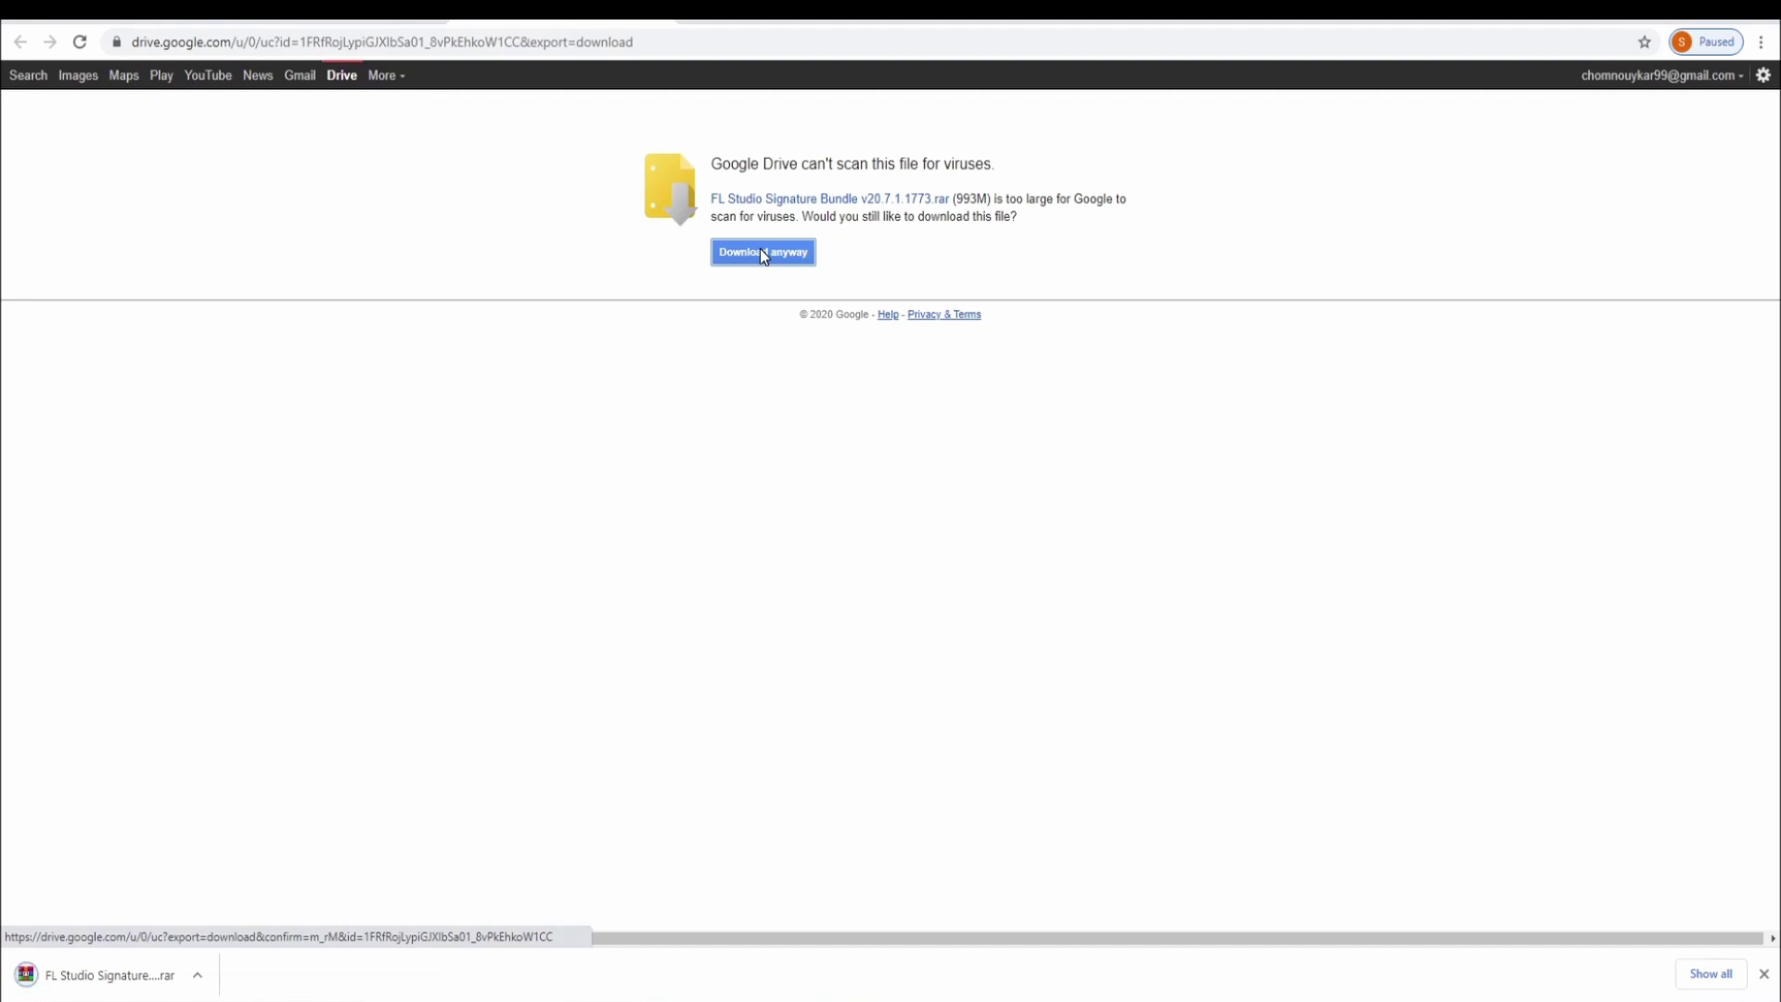
pyautogui.click(198, 975)
pyautogui.click(246, 910)
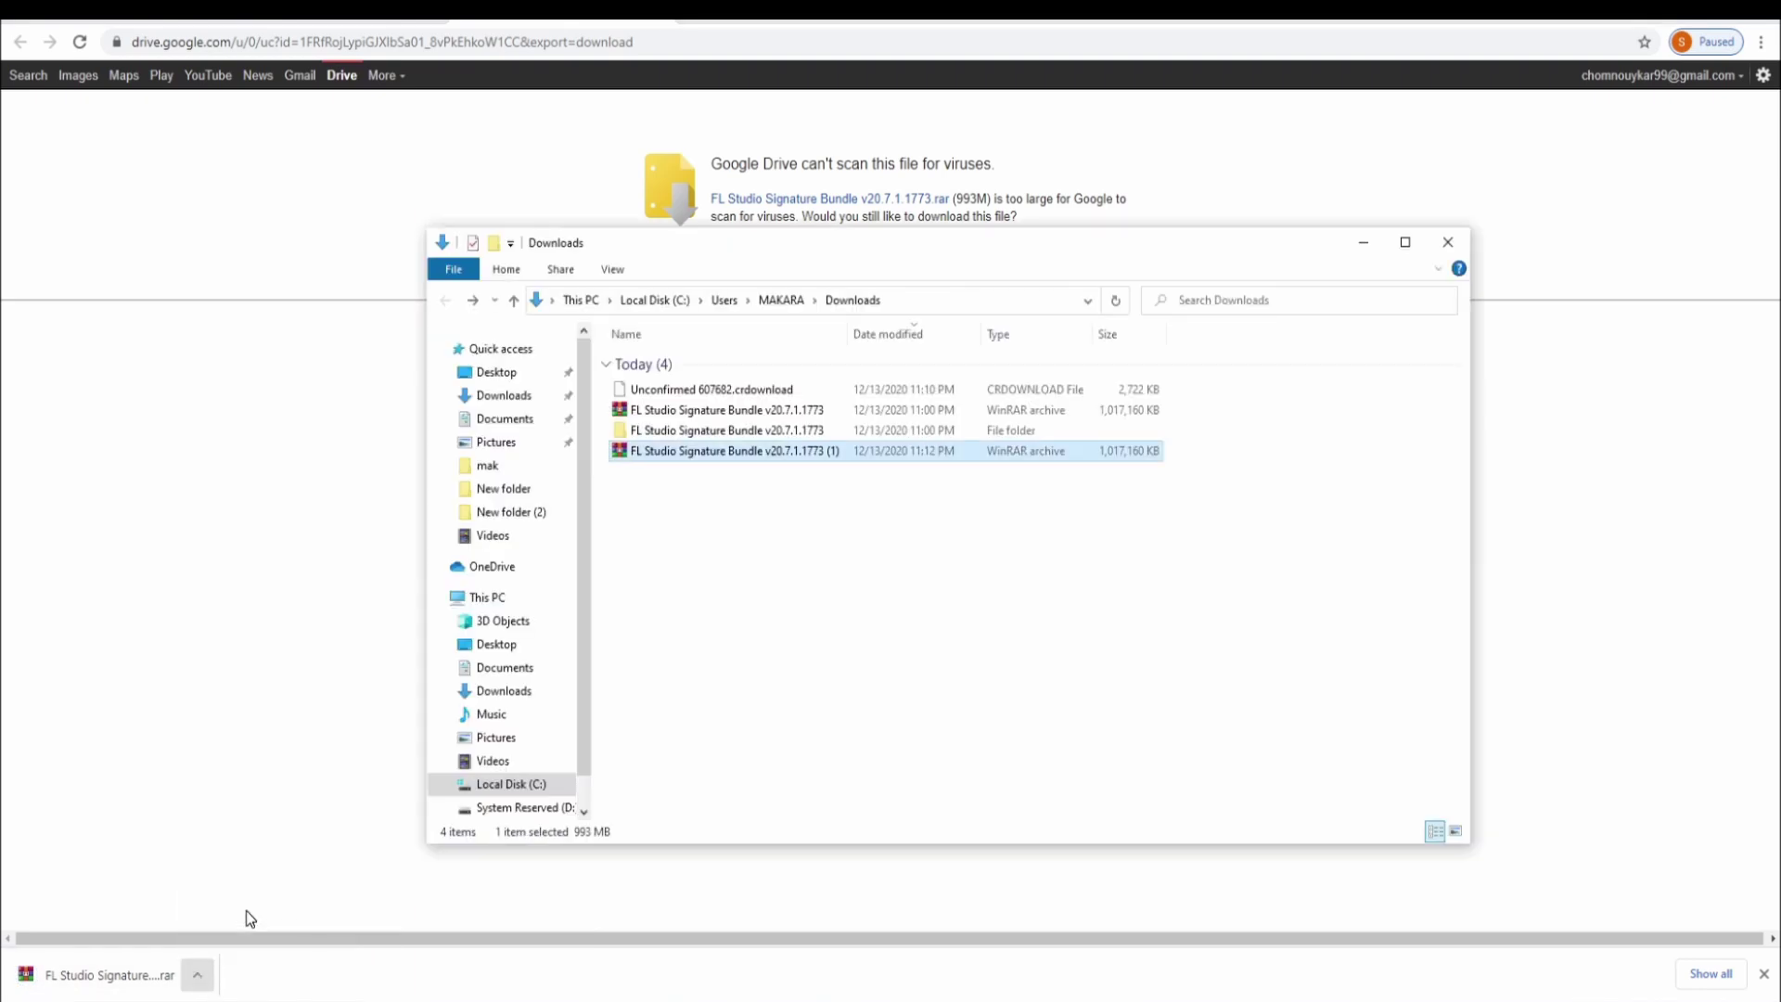
# Extract the archive with WinRAR using the archive password, then open the extracted folder
pyautogui.rightClick(681, 455)
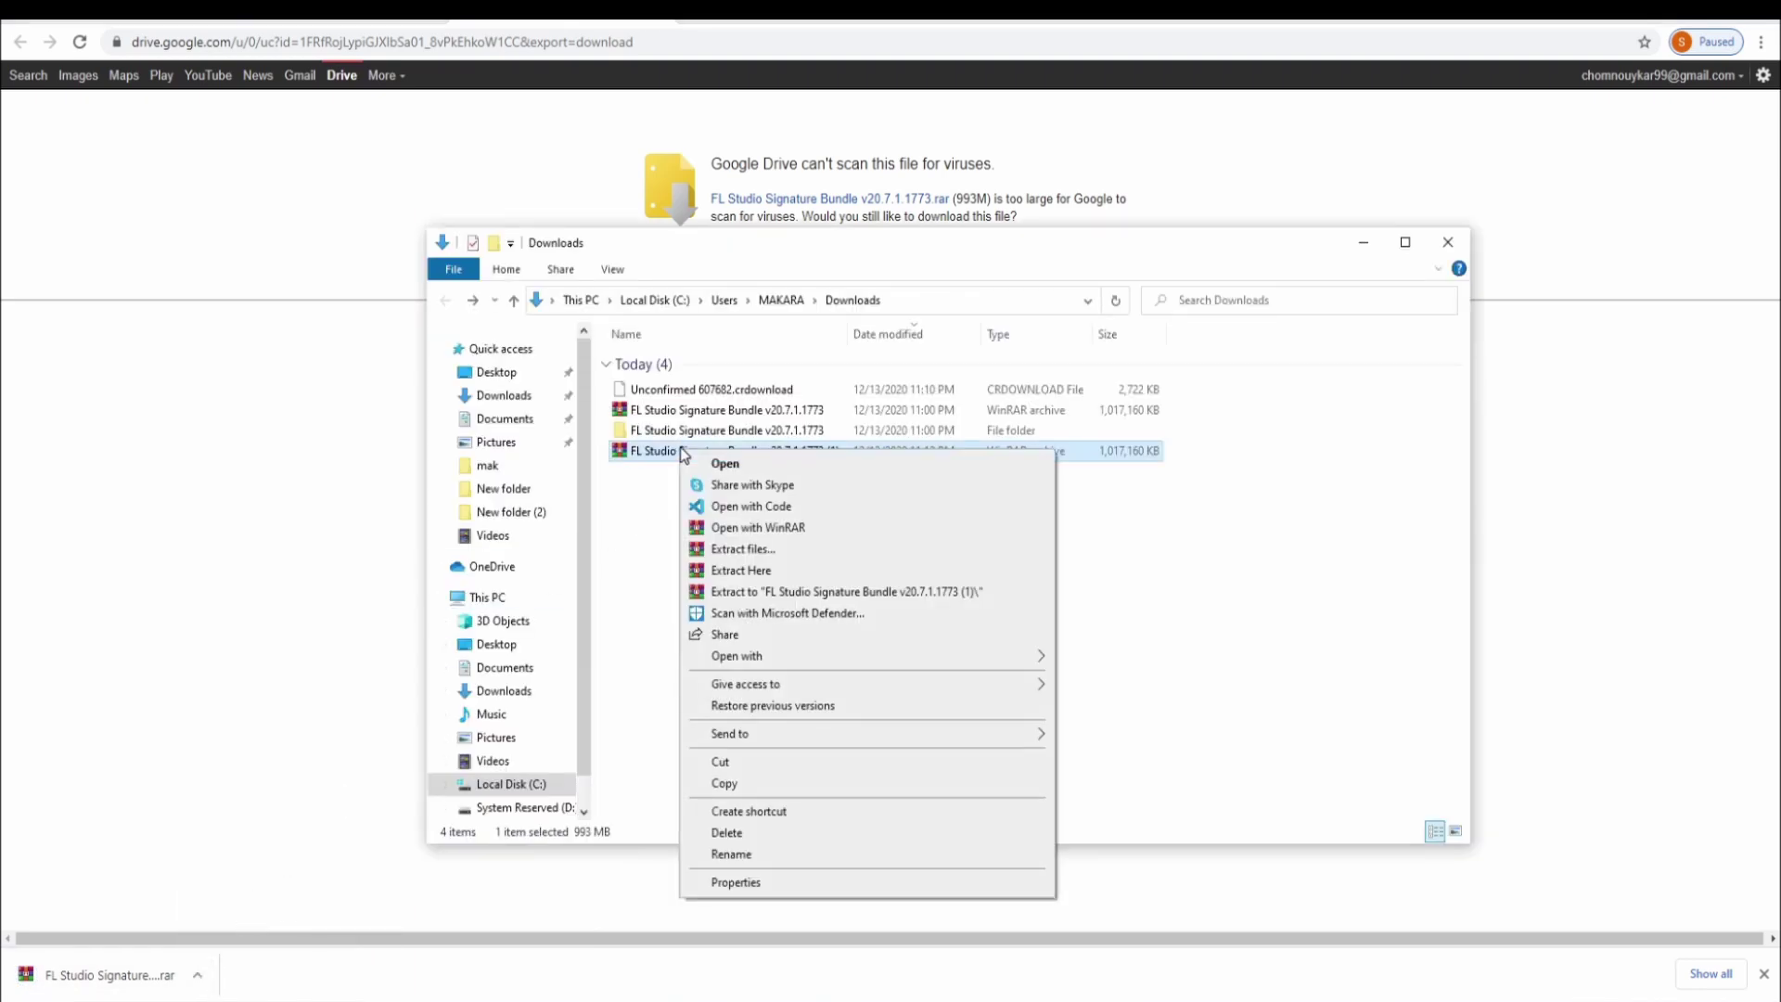
pyautogui.click(766, 548)
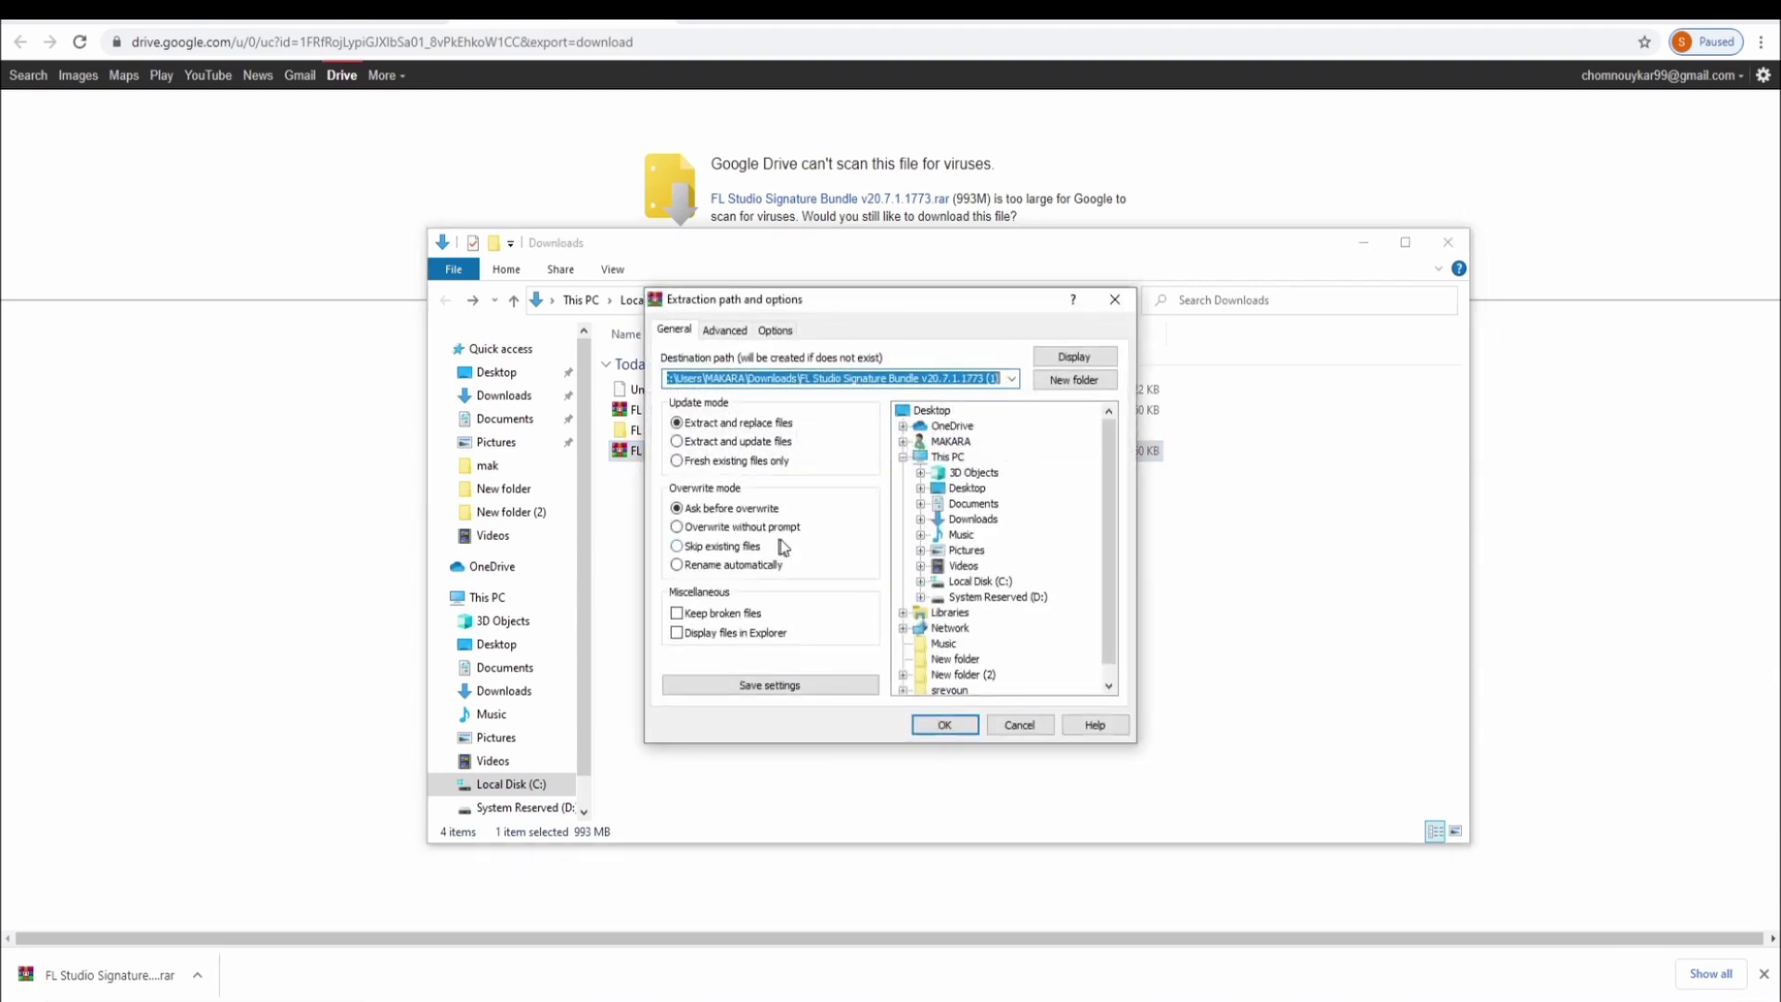
pyautogui.click(943, 727)
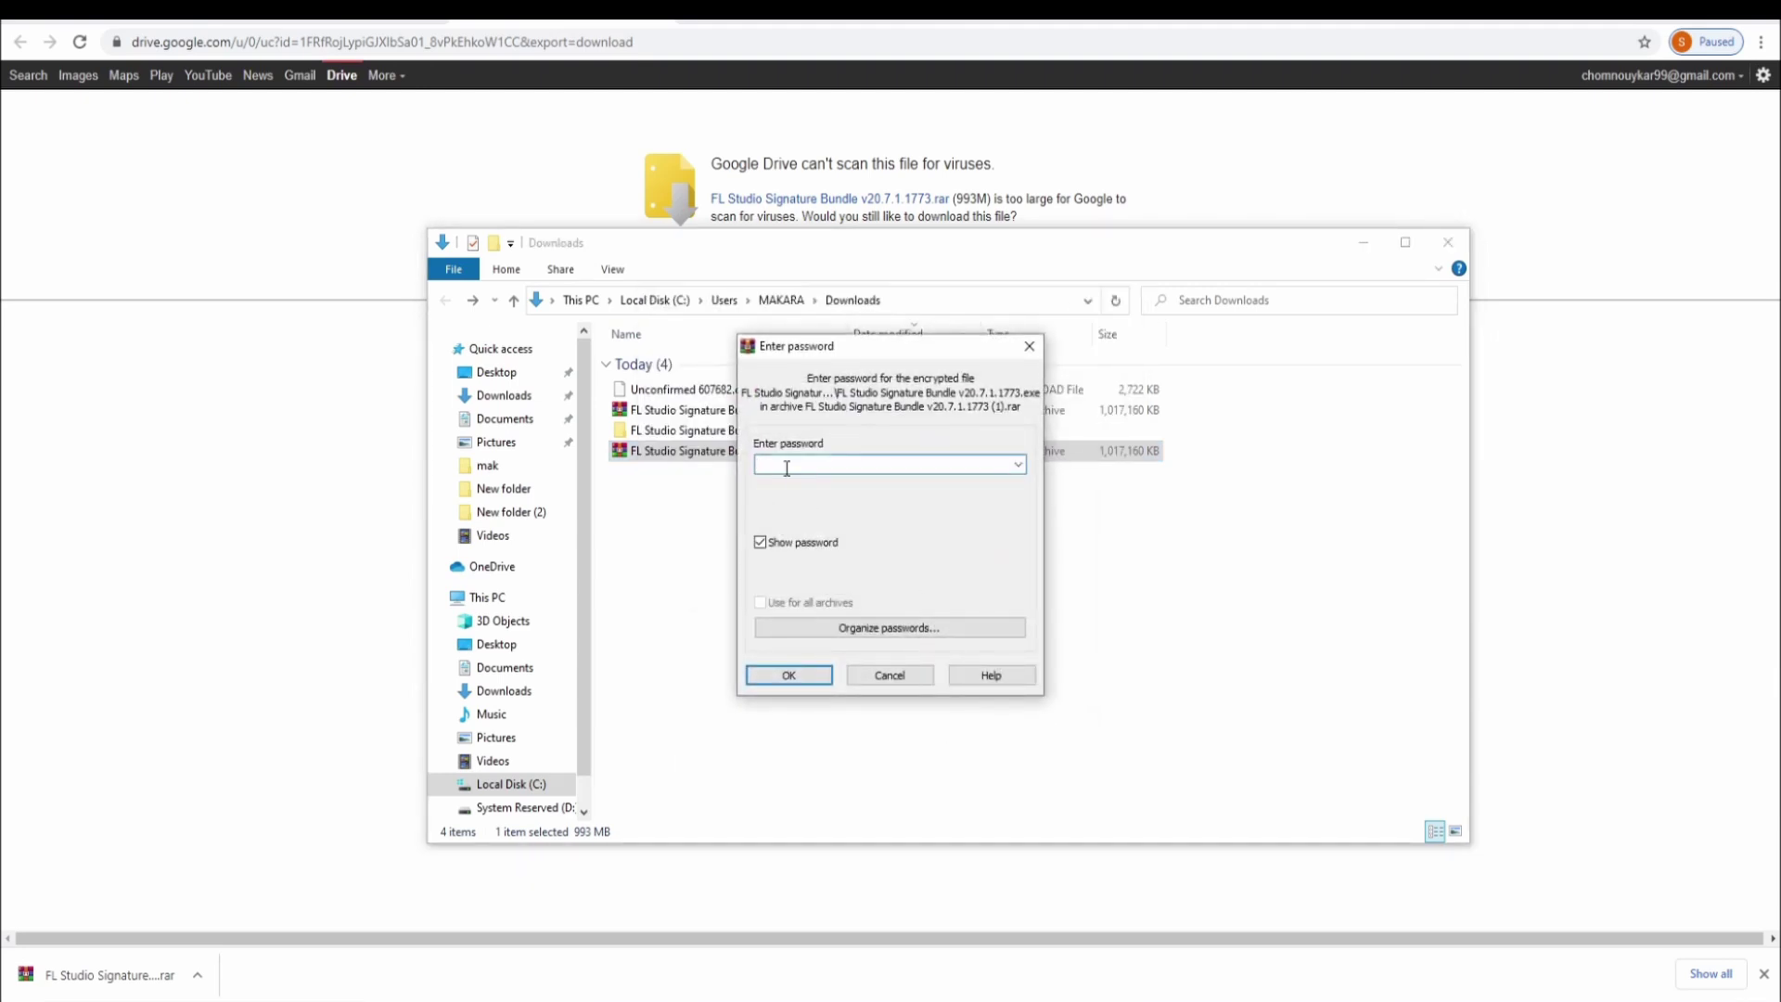
pyautogui.write('123')
pyautogui.click(788, 677)
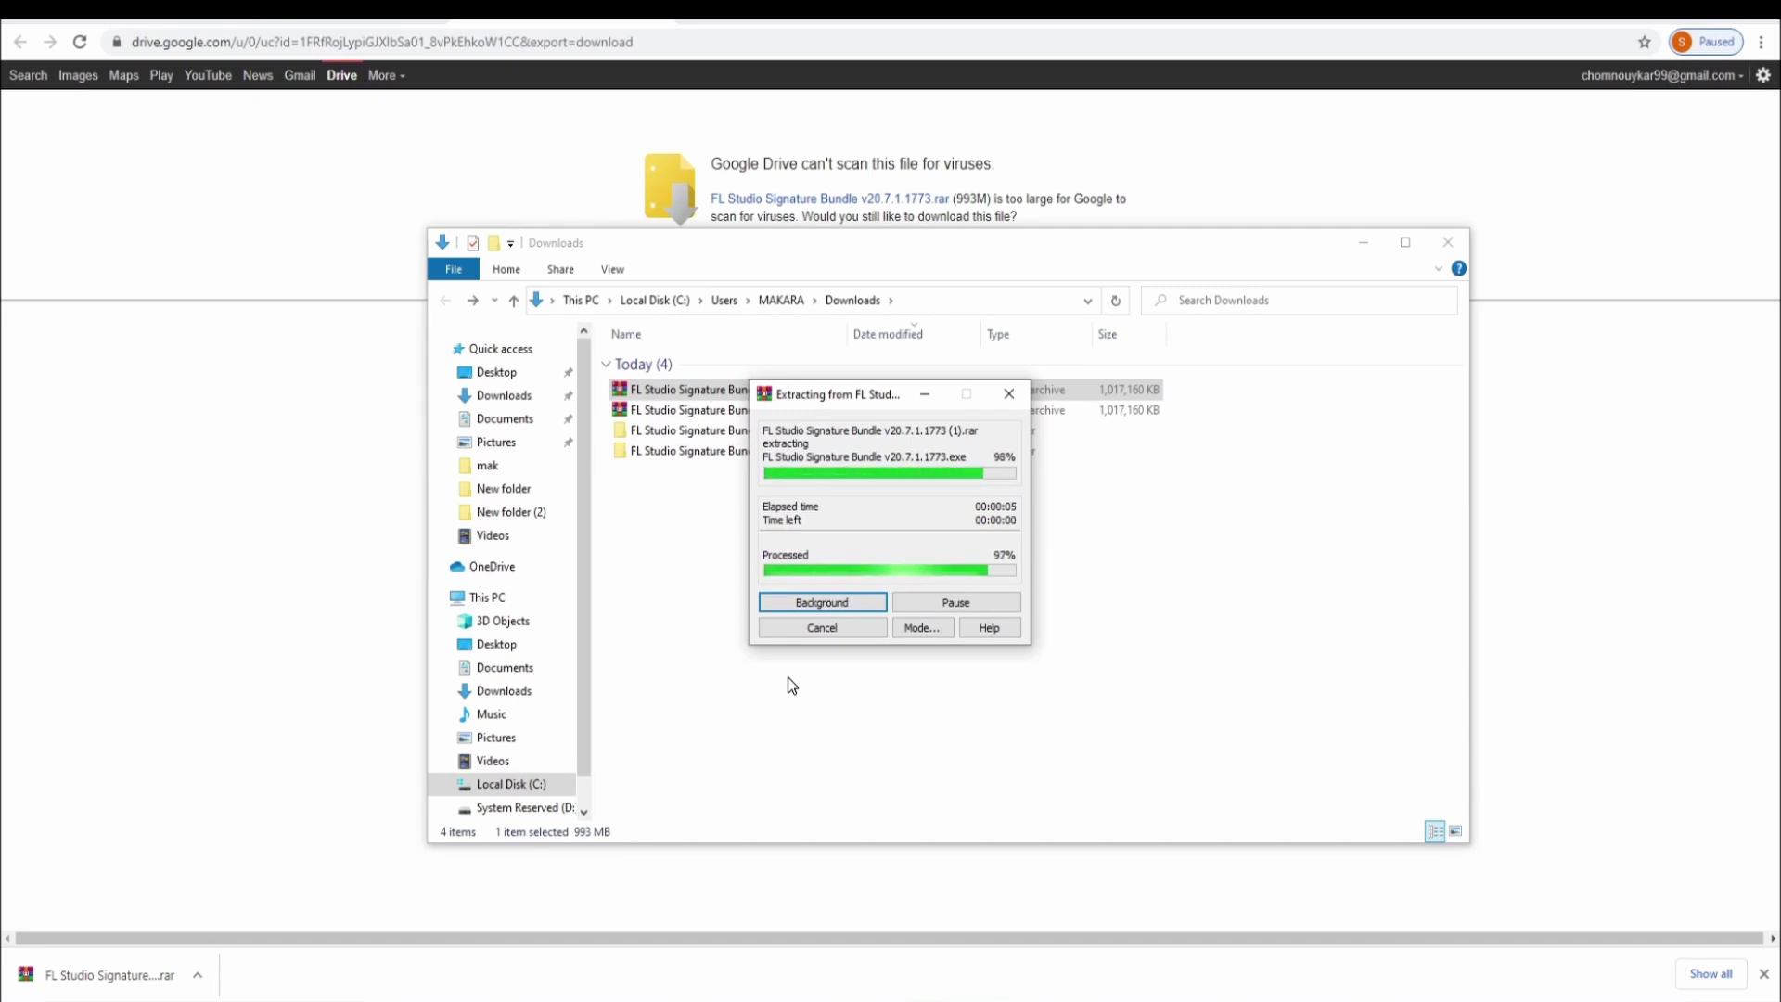
pyautogui.doubleClick(664, 430)
# Run the FL Studio Signature Bundle v20.7.1.1773 application from the inner folder and choose Patch FL Studio
pyautogui.doubleClick(705, 362)
pyautogui.doubleClick(692, 362)
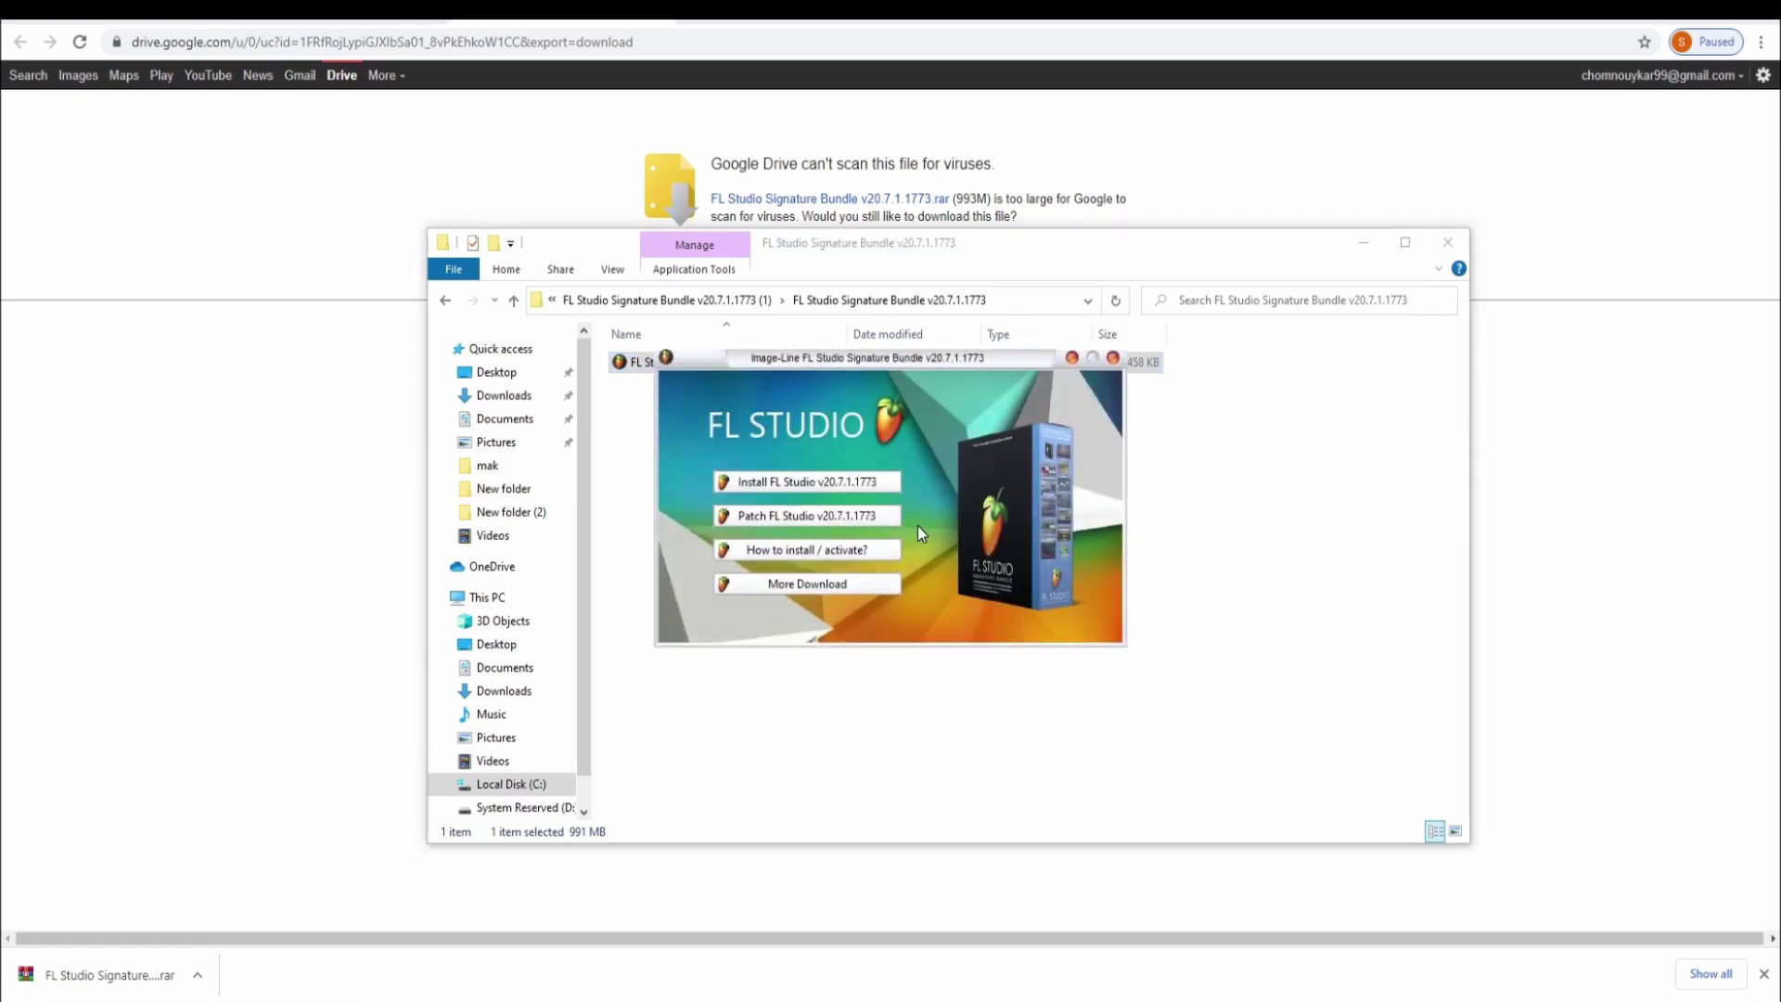
pyautogui.click(789, 519)
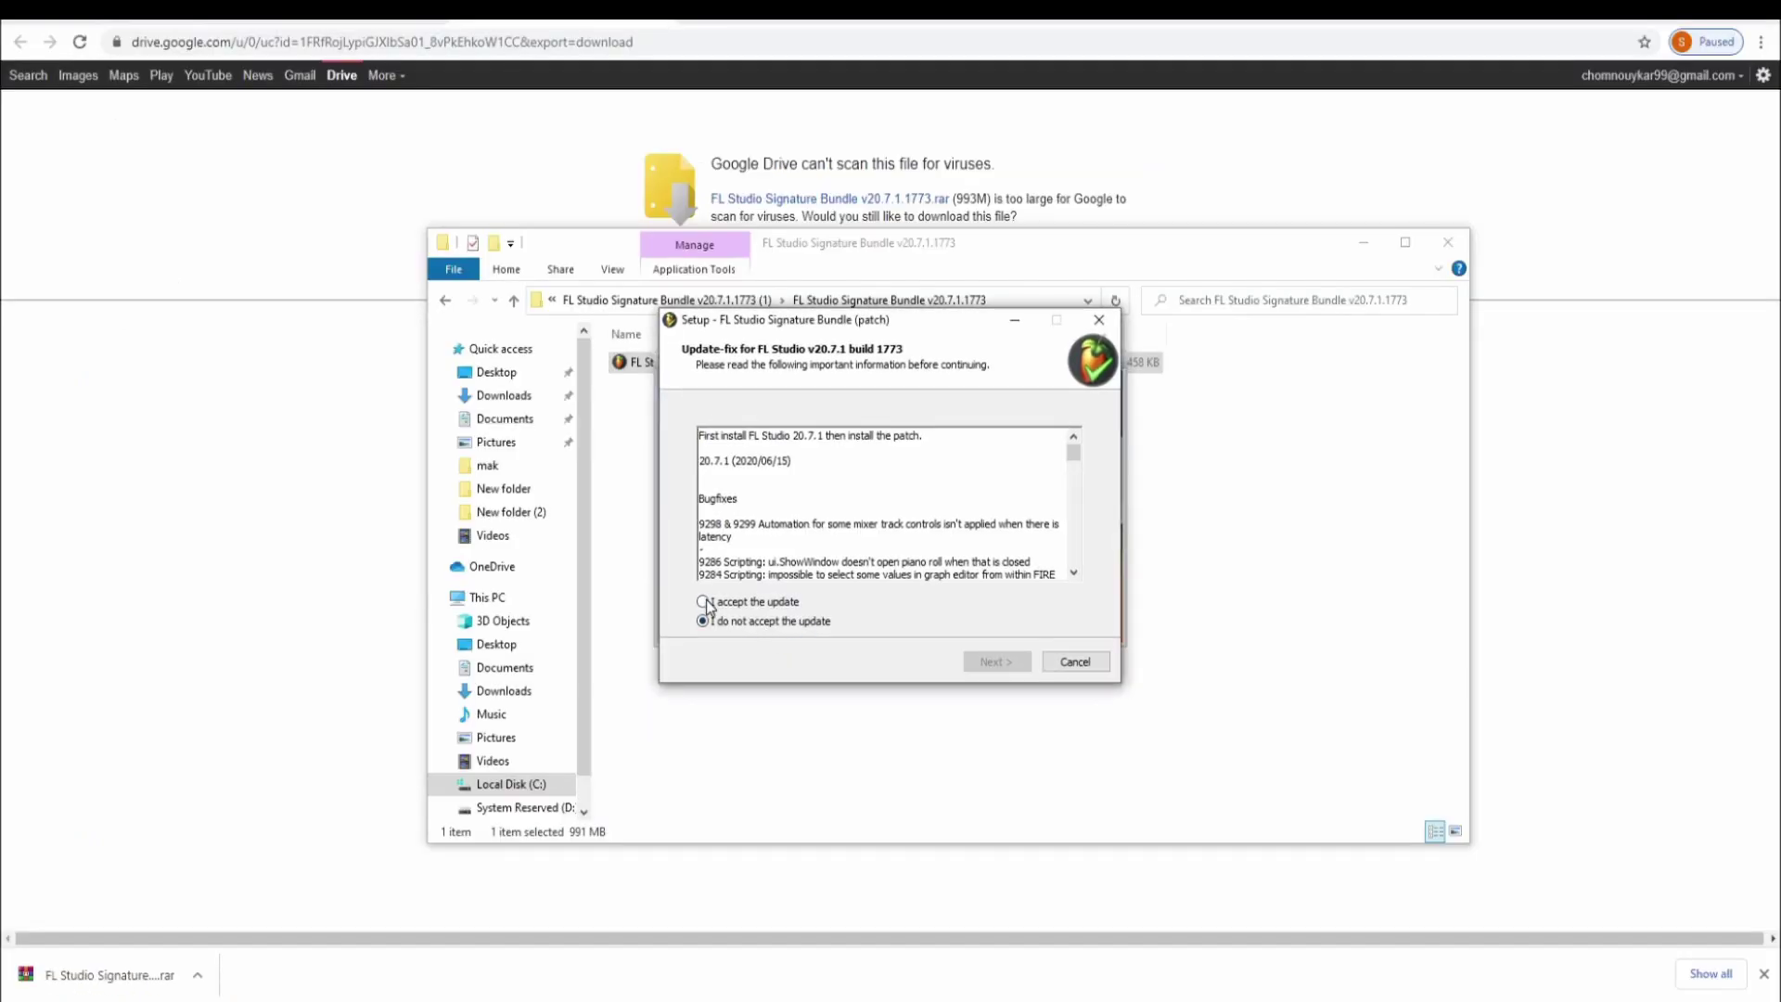
# Accept the terms, install the patch with running applications closed automatically, and finish the wizard
pyautogui.click(704, 602)
pyautogui.click(993, 662)
pyautogui.click(992, 664)
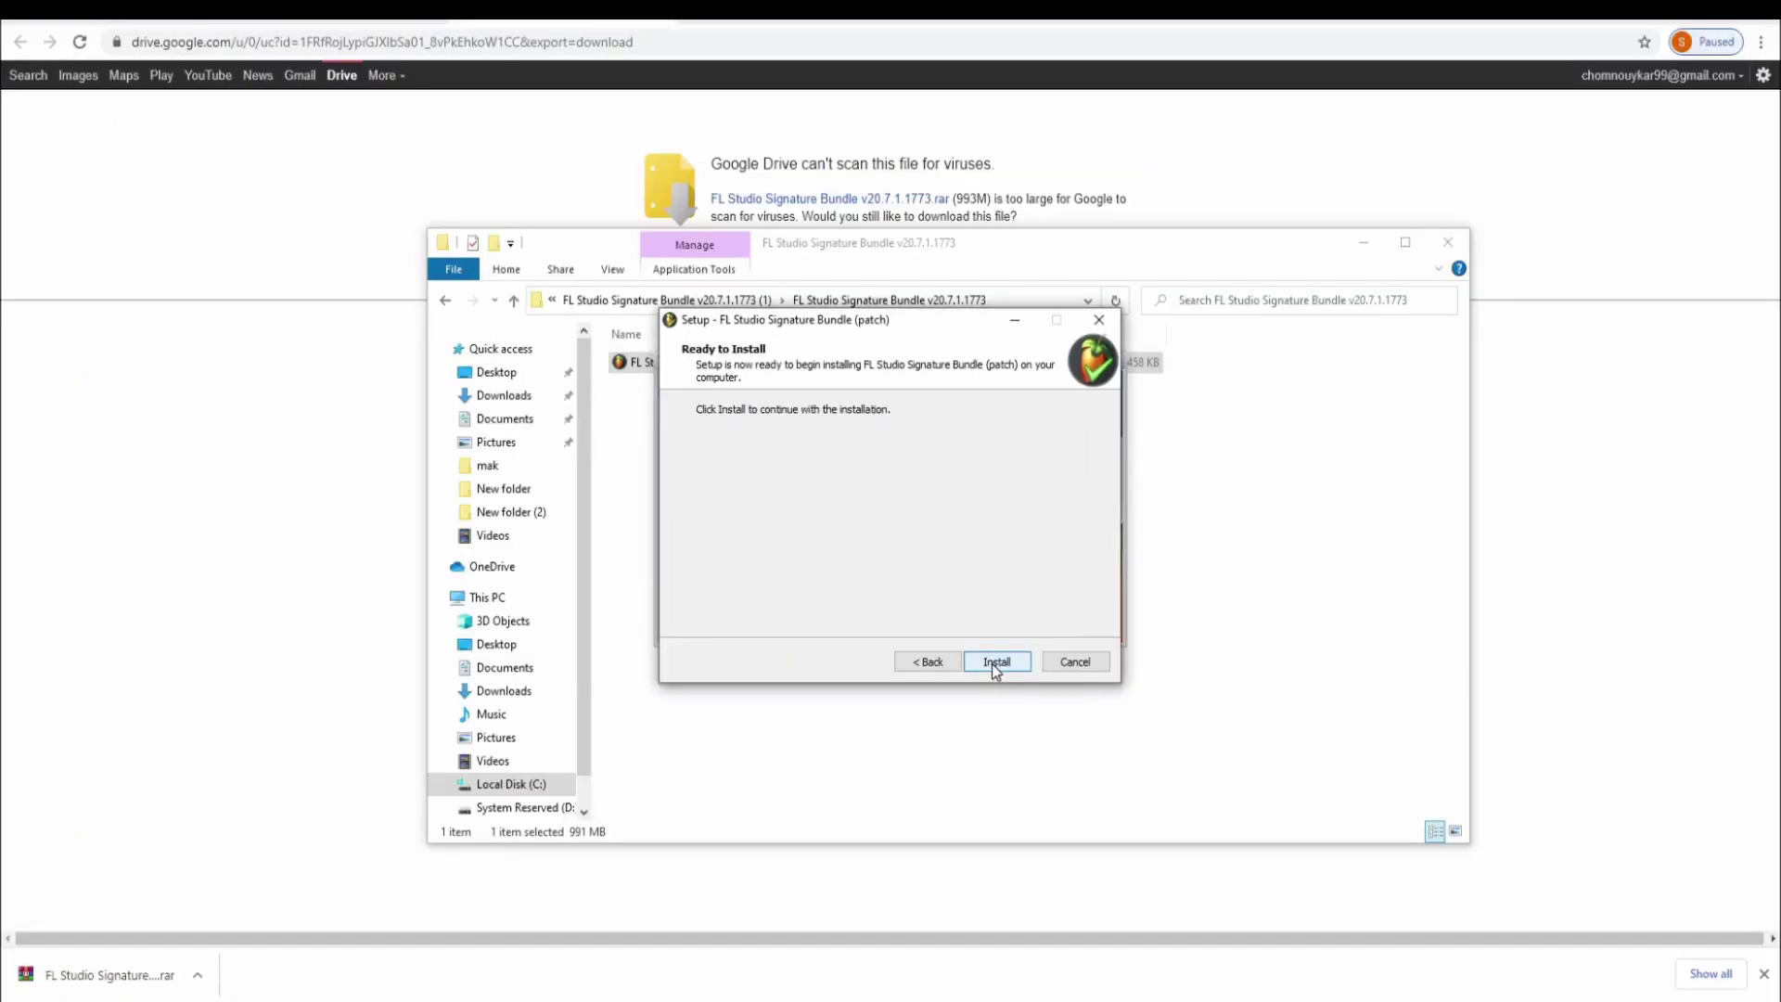
pyautogui.click(992, 664)
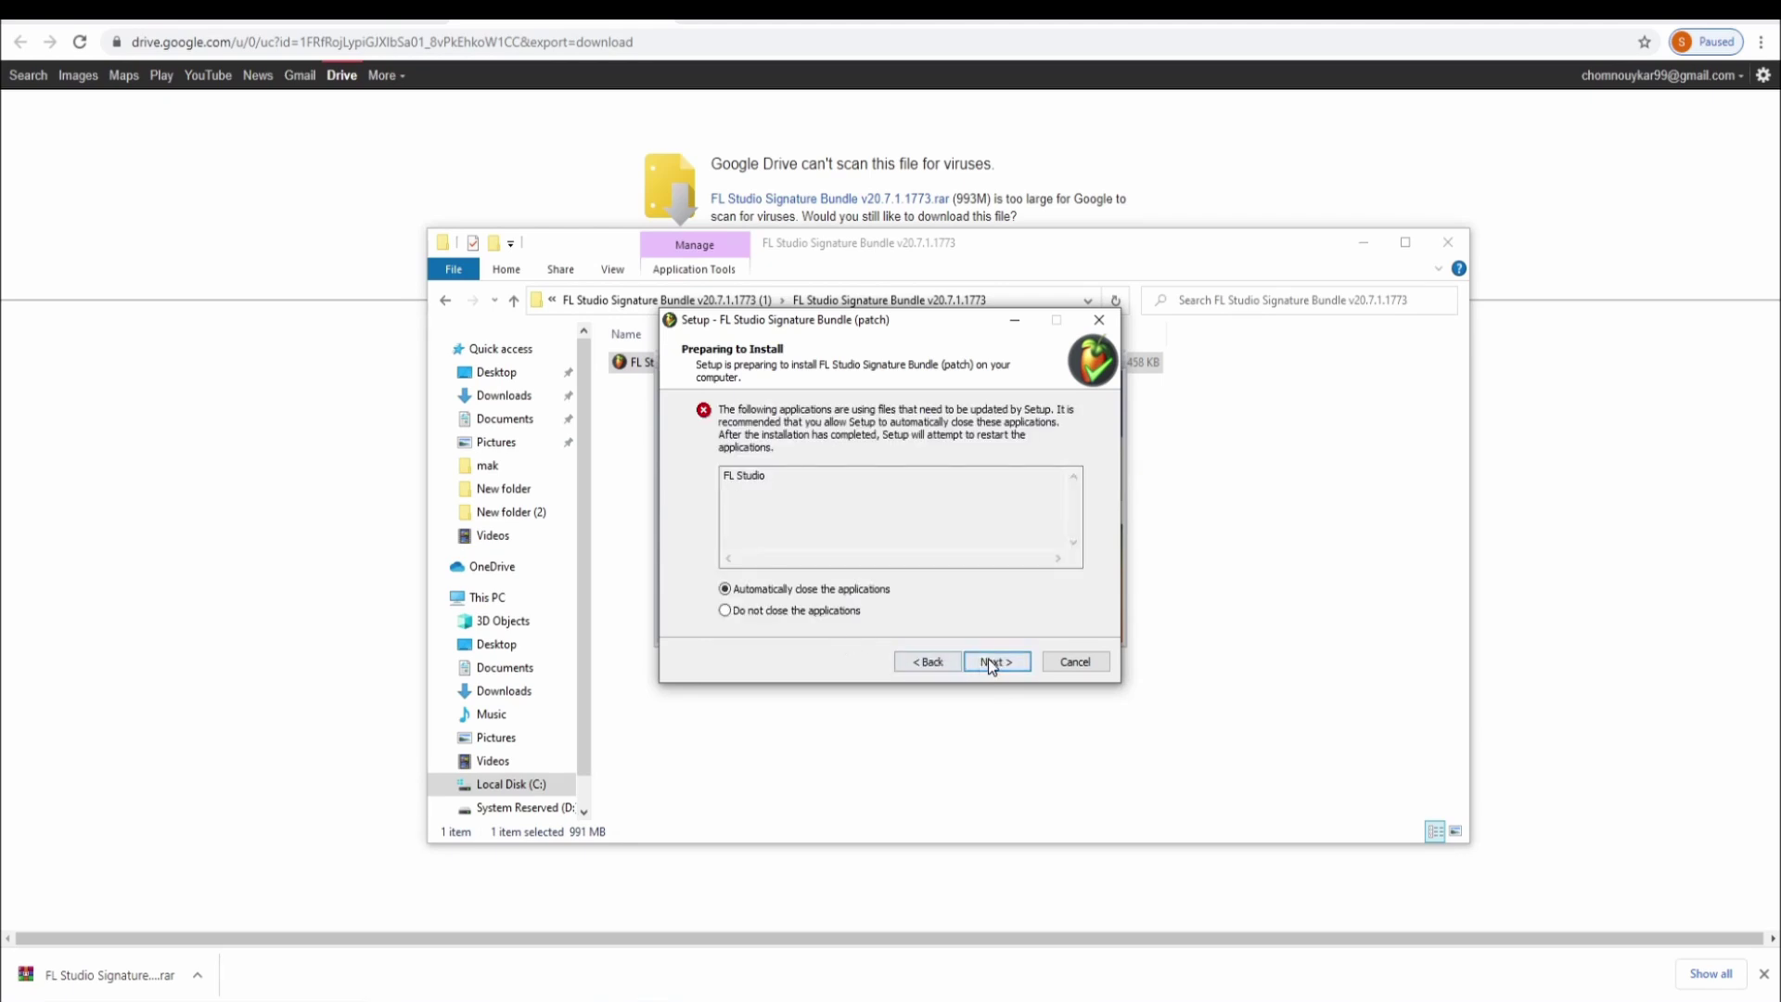
pyautogui.click(989, 659)
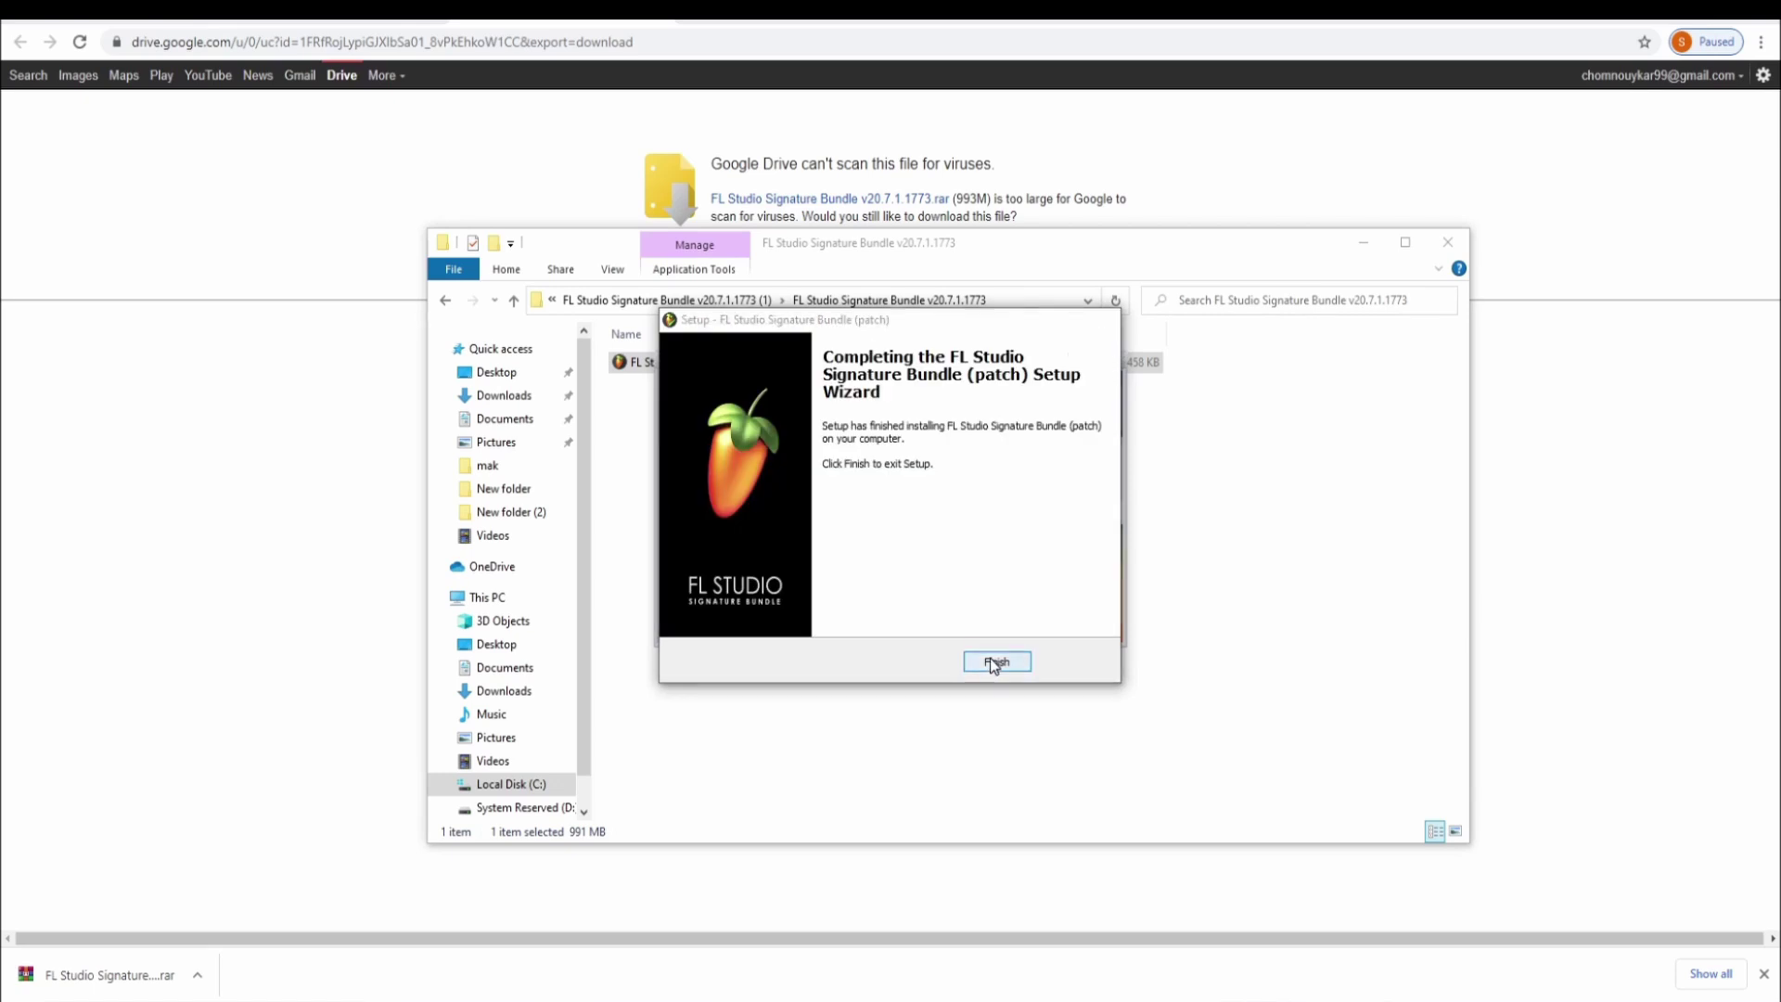
pyautogui.click(997, 661)
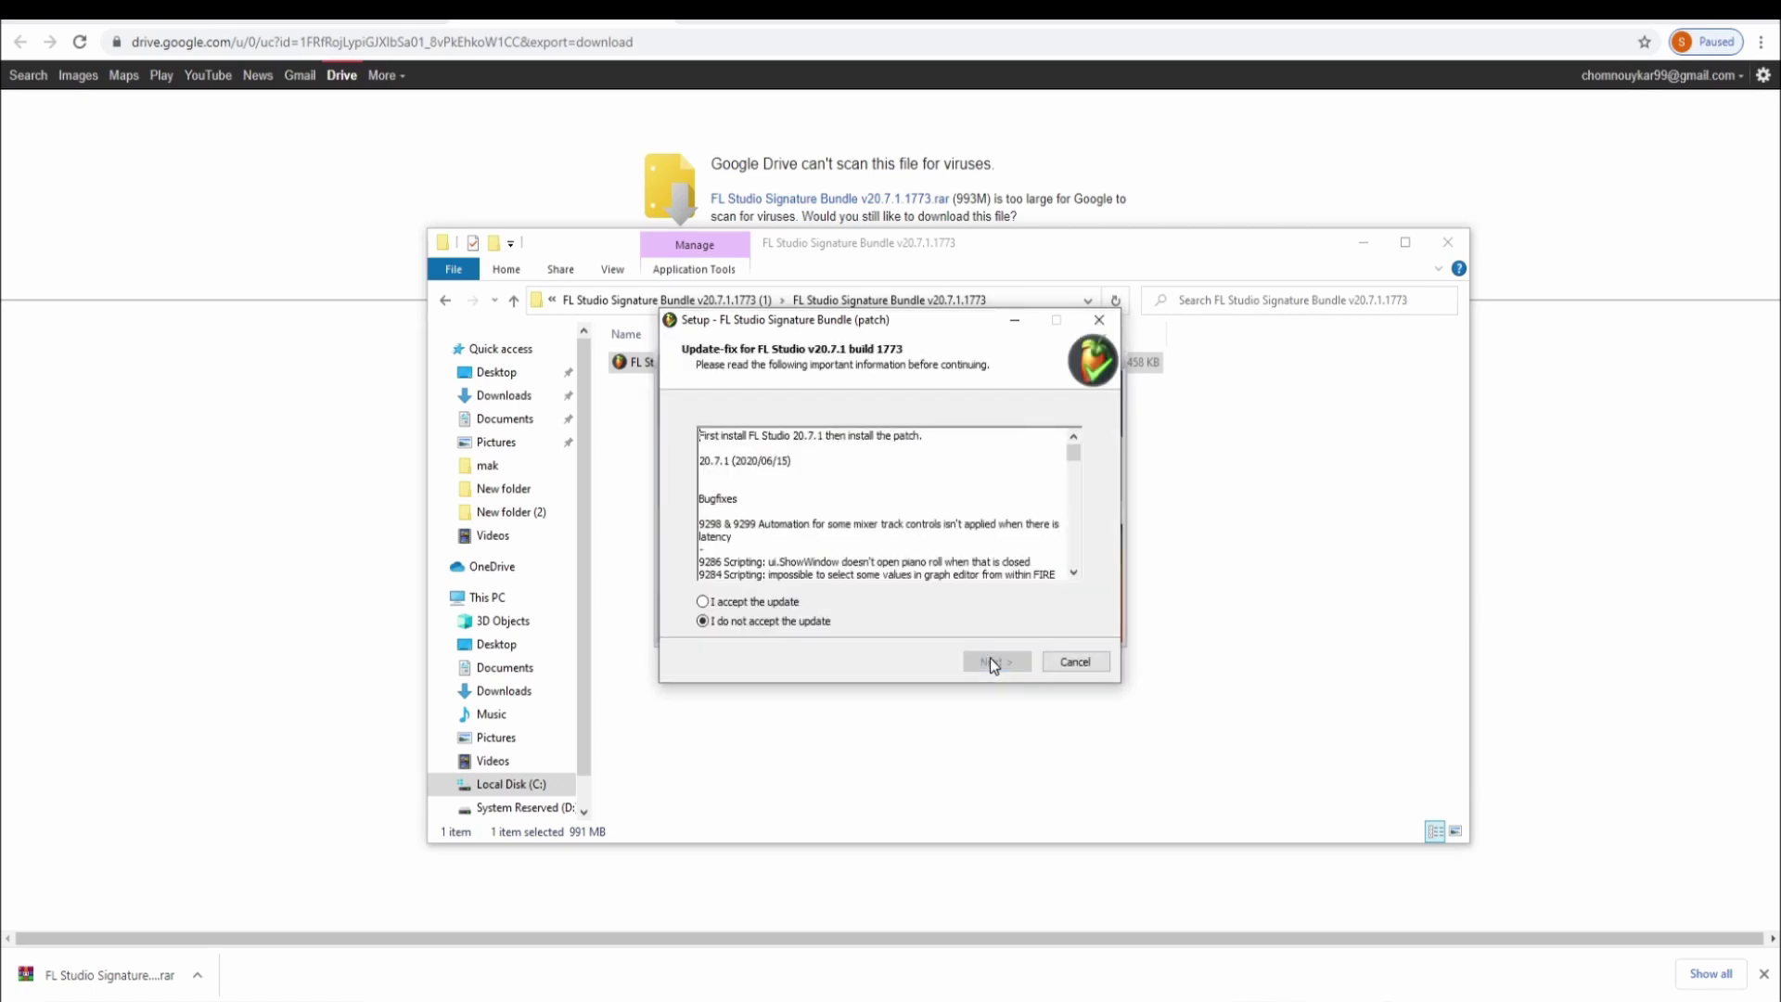
# Accept the terms and install the Update-fix for FL Studio v20.7.1 build 1773 through to Finish
pyautogui.click(704, 602)
pyautogui.click(703, 621)
pyautogui.click(704, 602)
pyautogui.click(999, 663)
pyautogui.click(1001, 666)
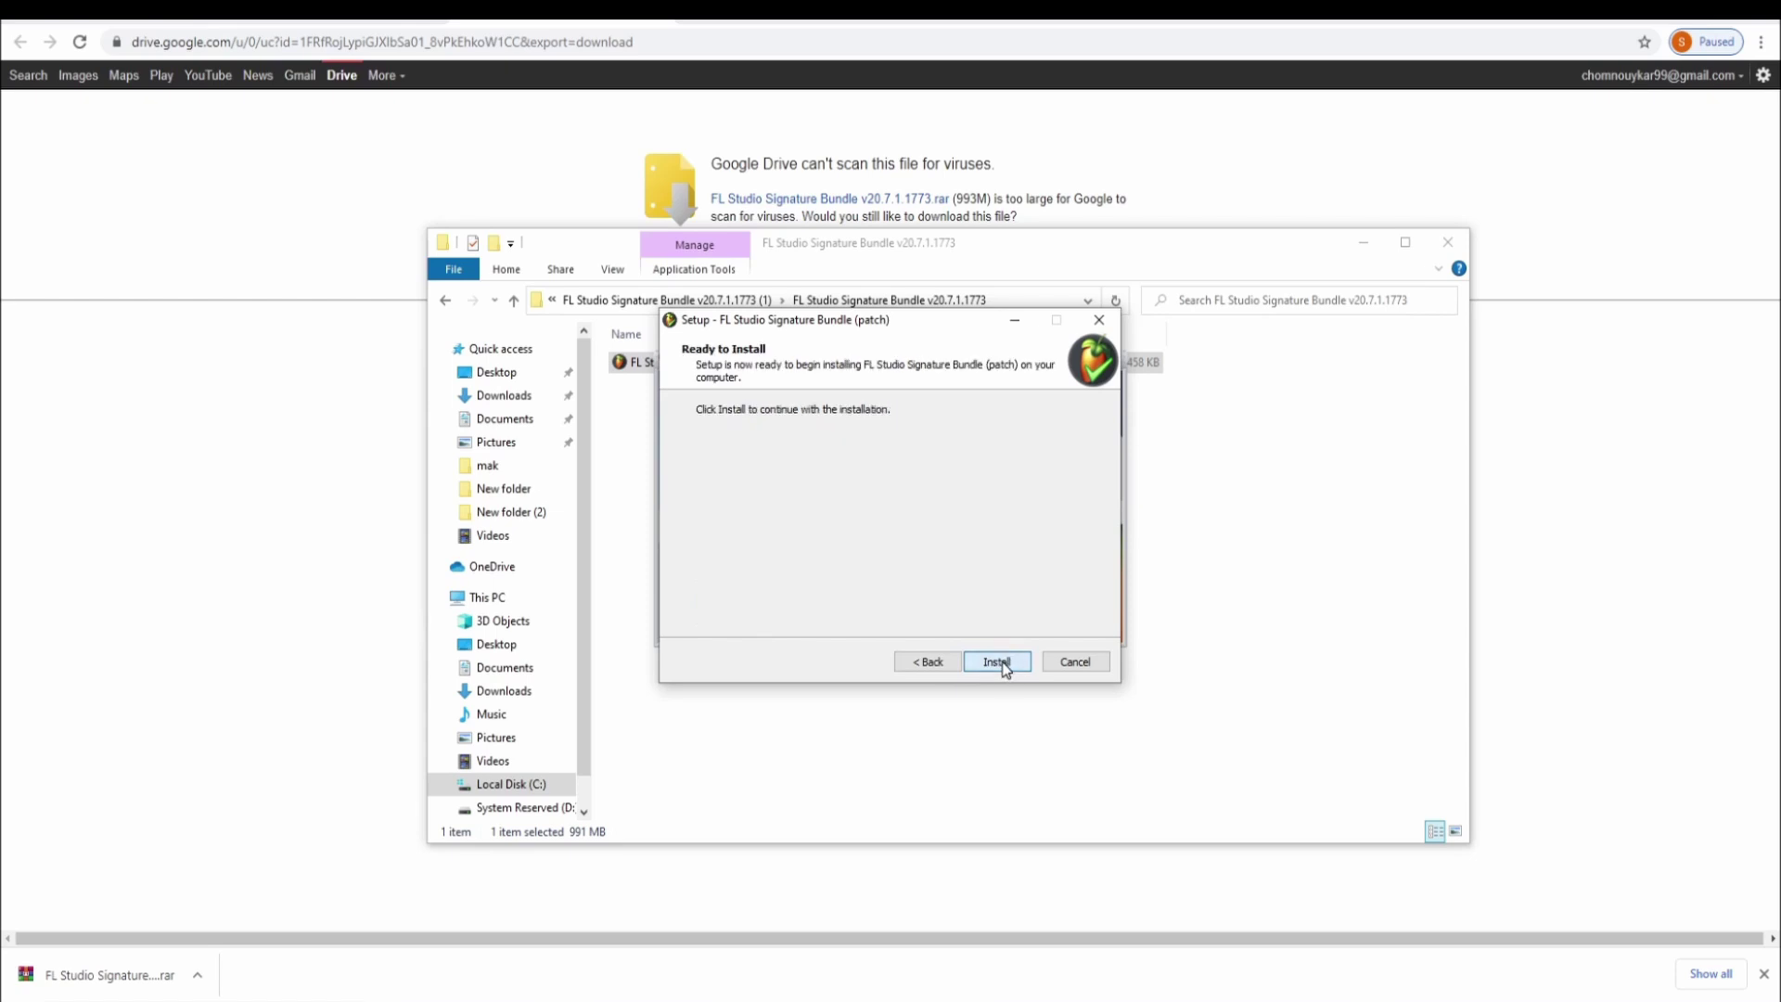
pyautogui.click(1004, 667)
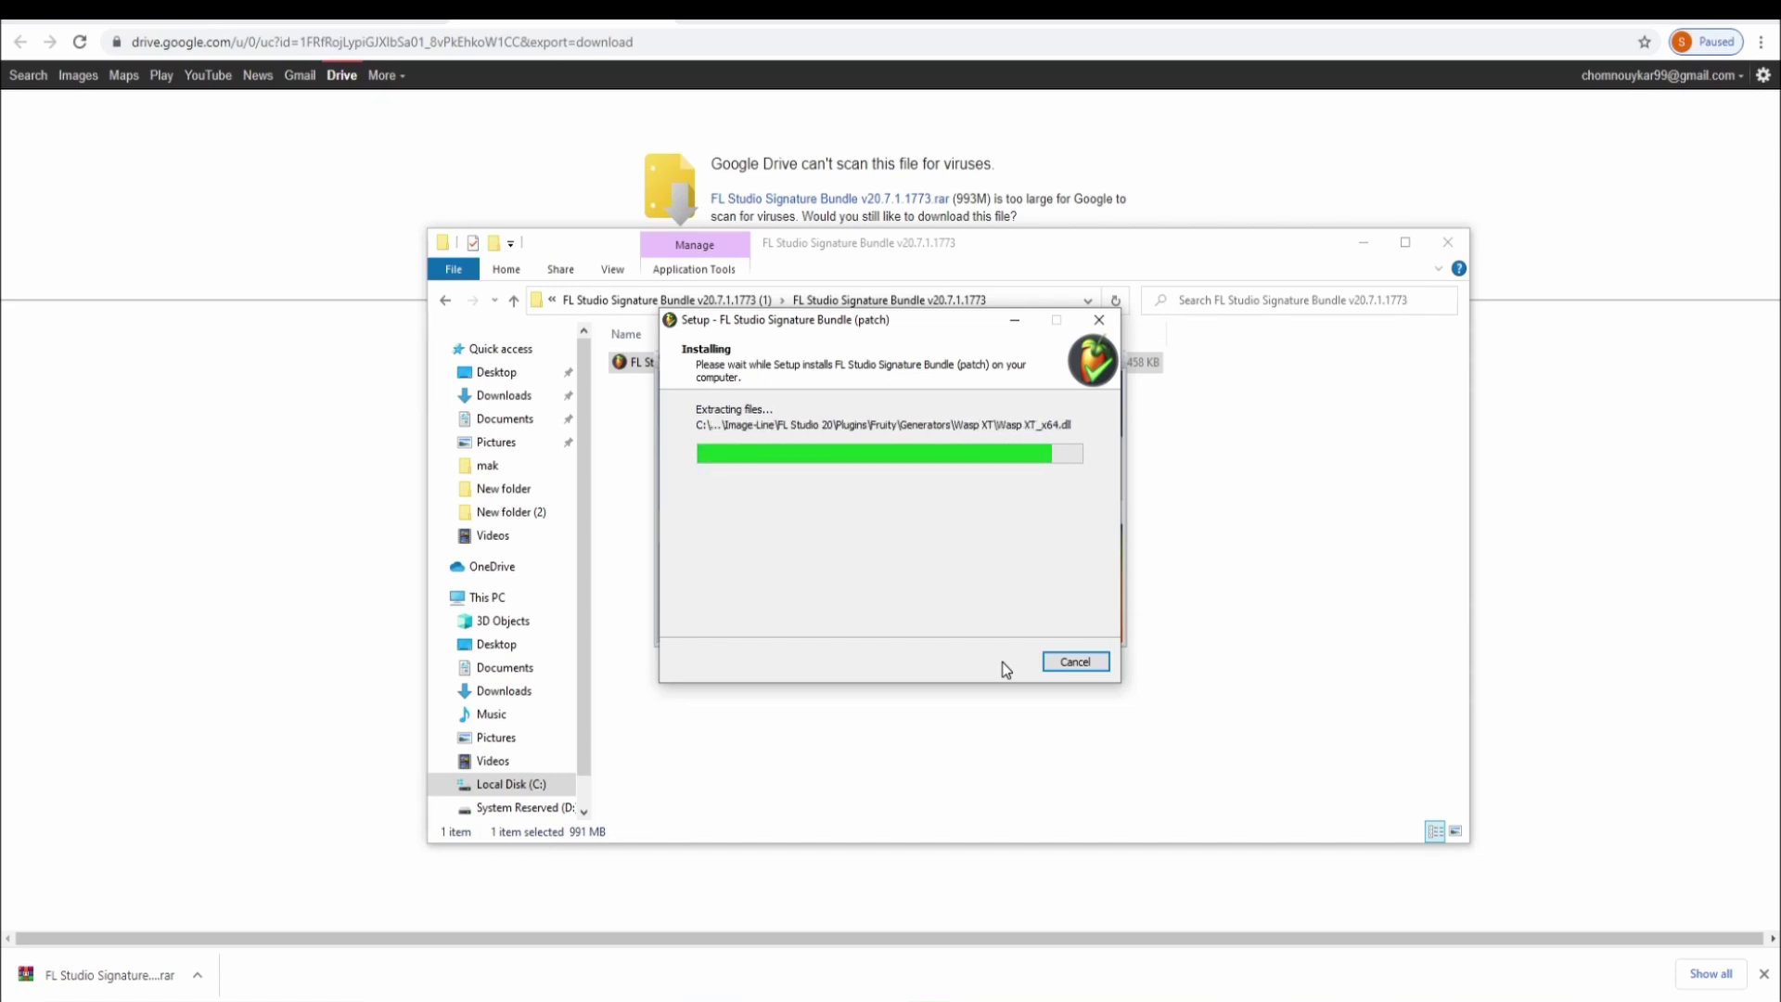
pyautogui.click(1004, 664)
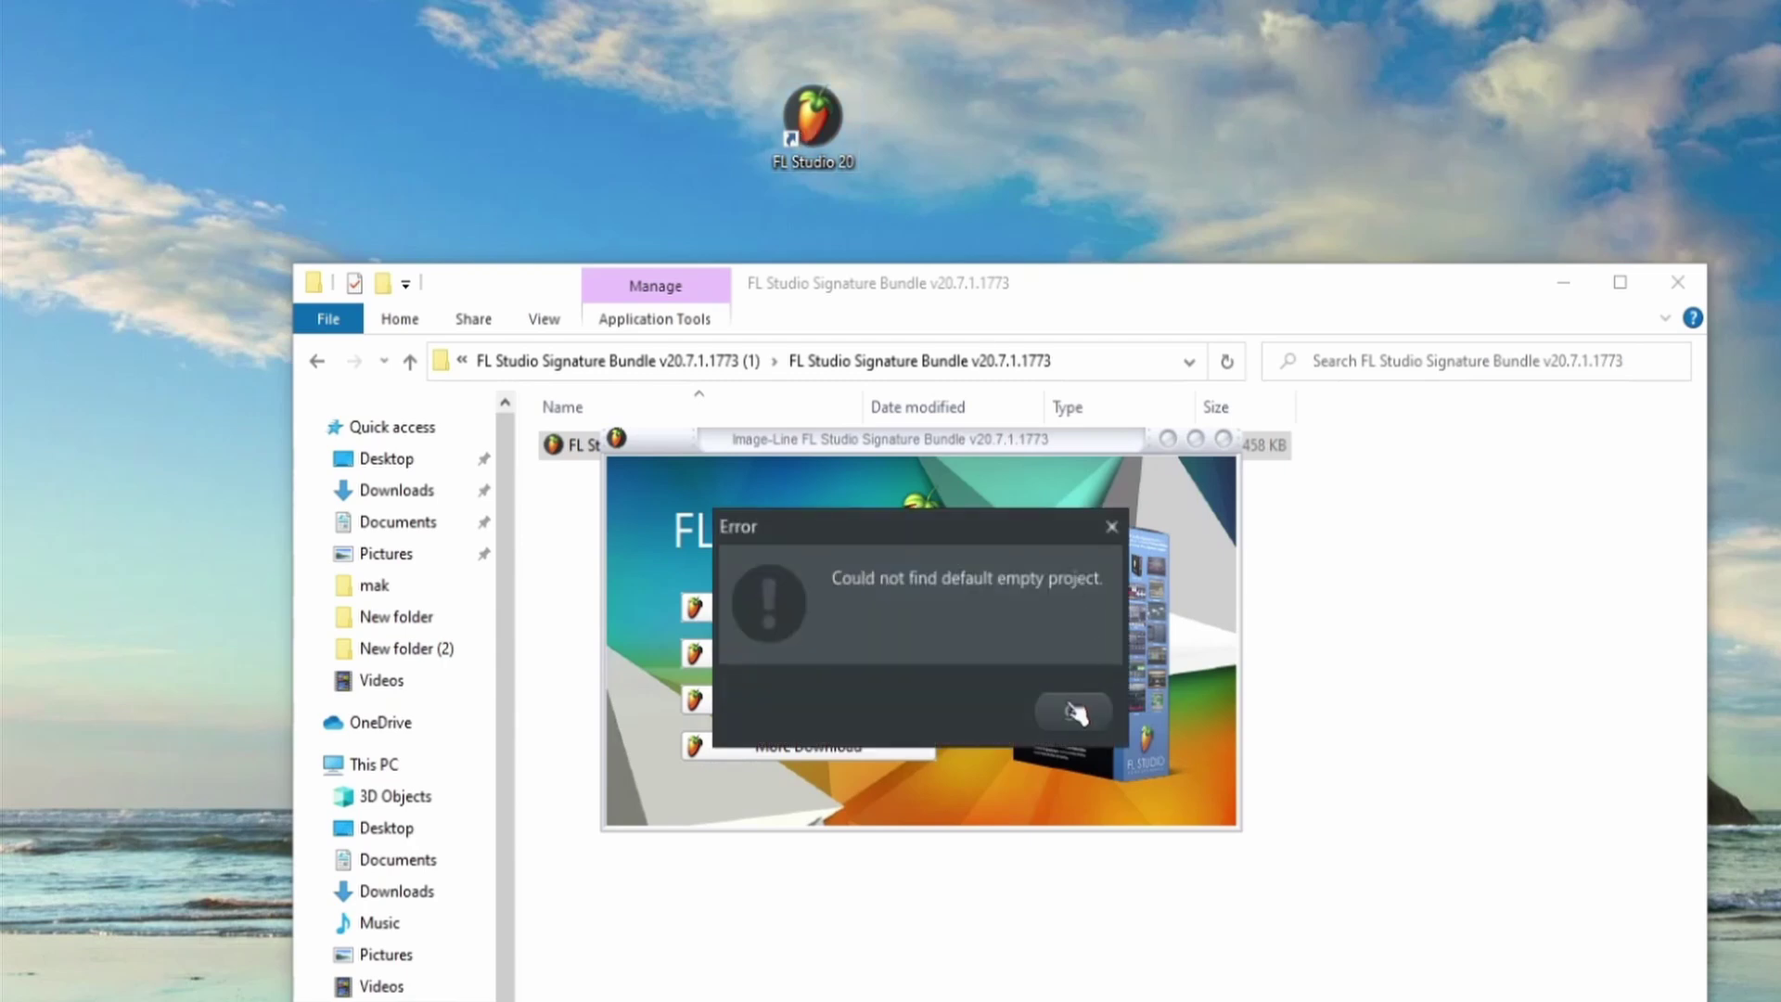
# Dismiss the 'Could not find default empty project' error and open Help > About
pyautogui.click(1071, 712)
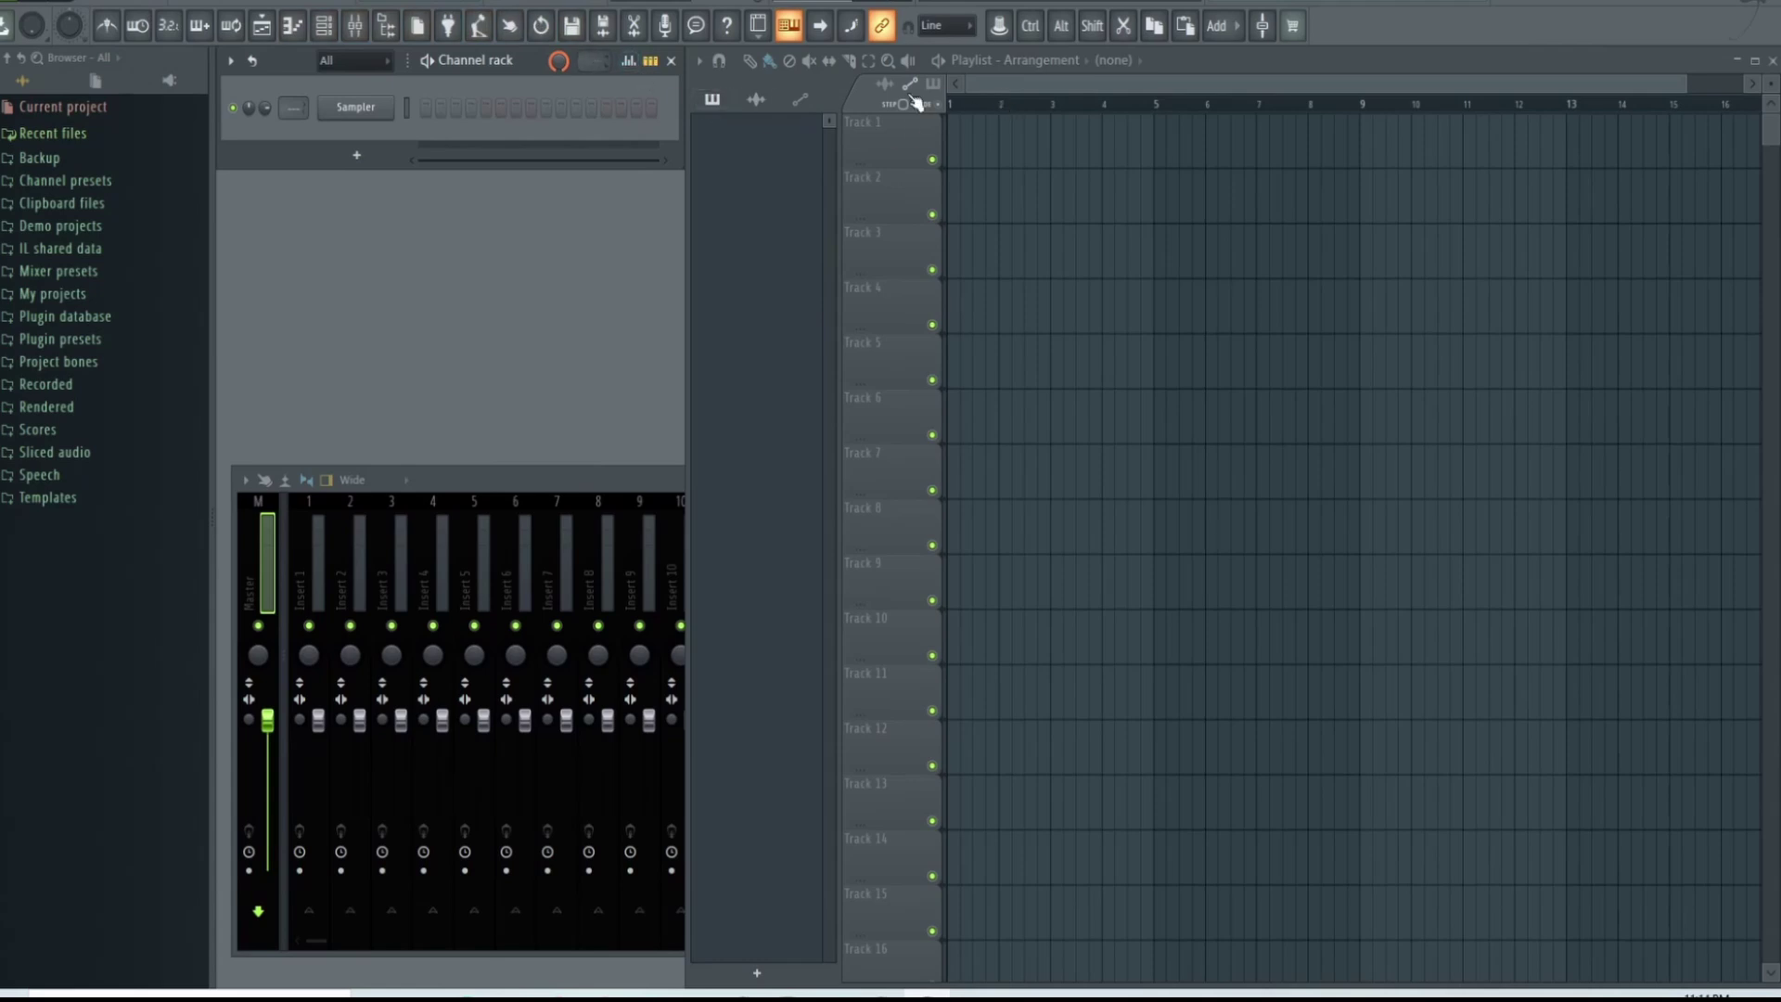
pyautogui.click(1471, 0)
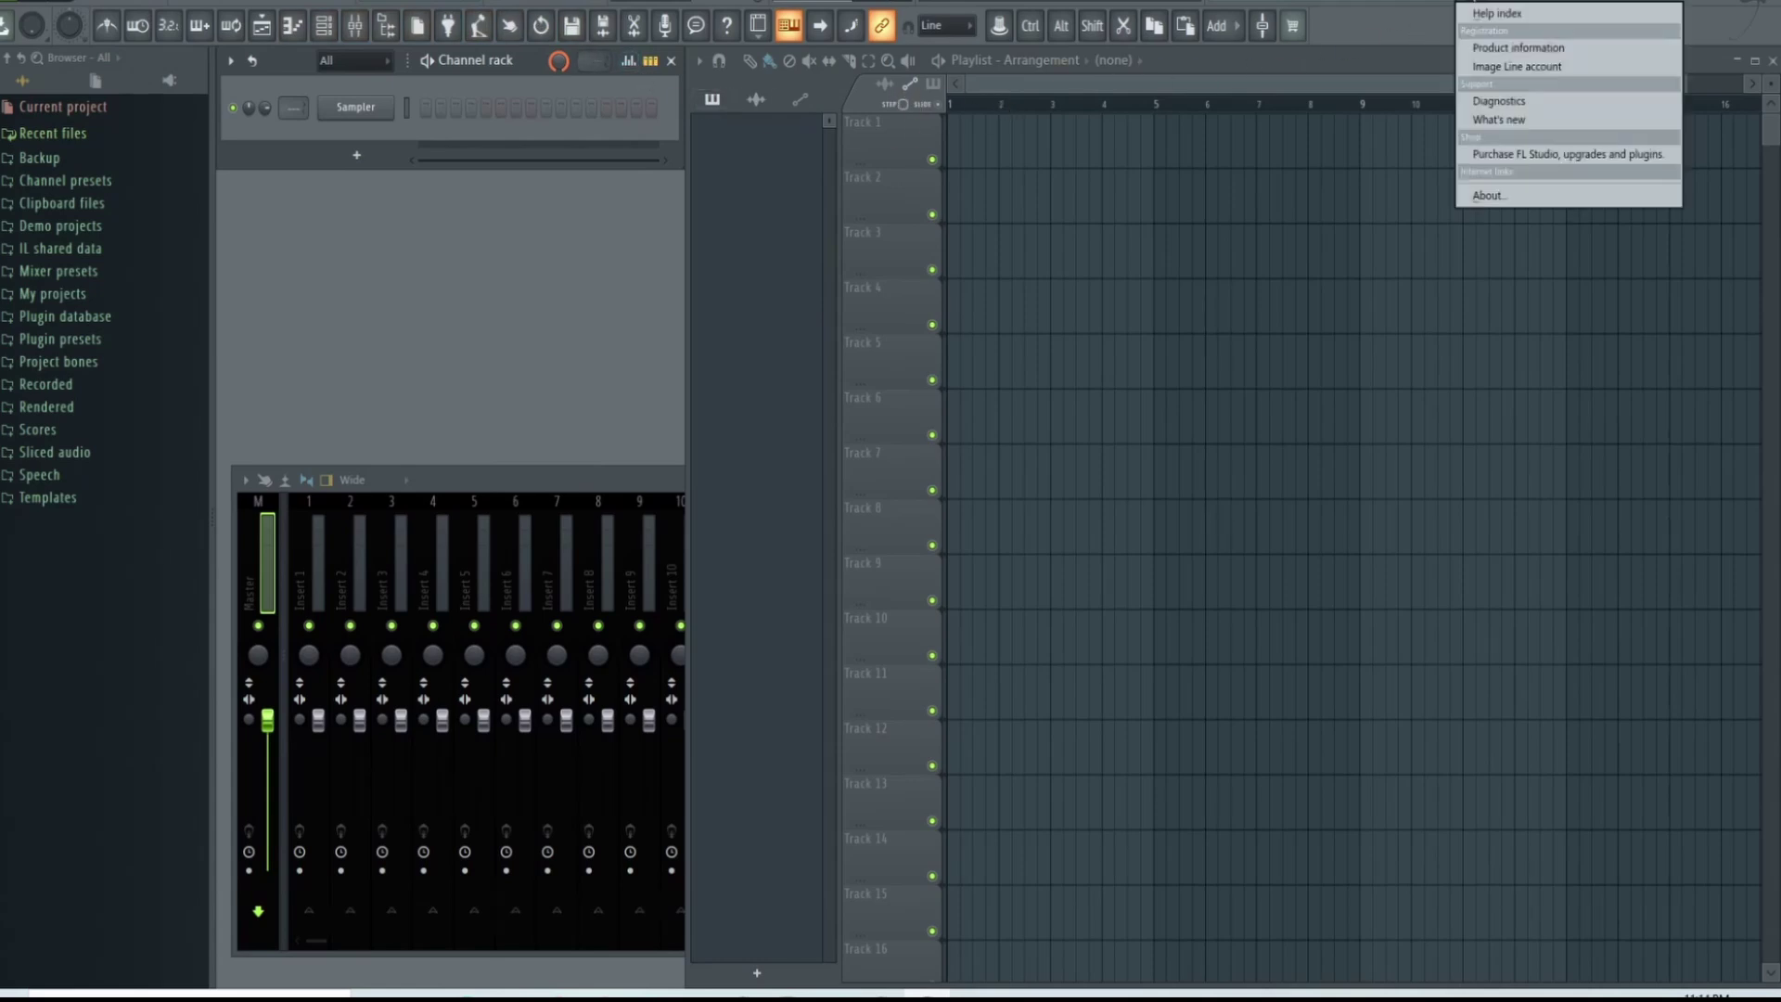
pyautogui.click(1477, 196)
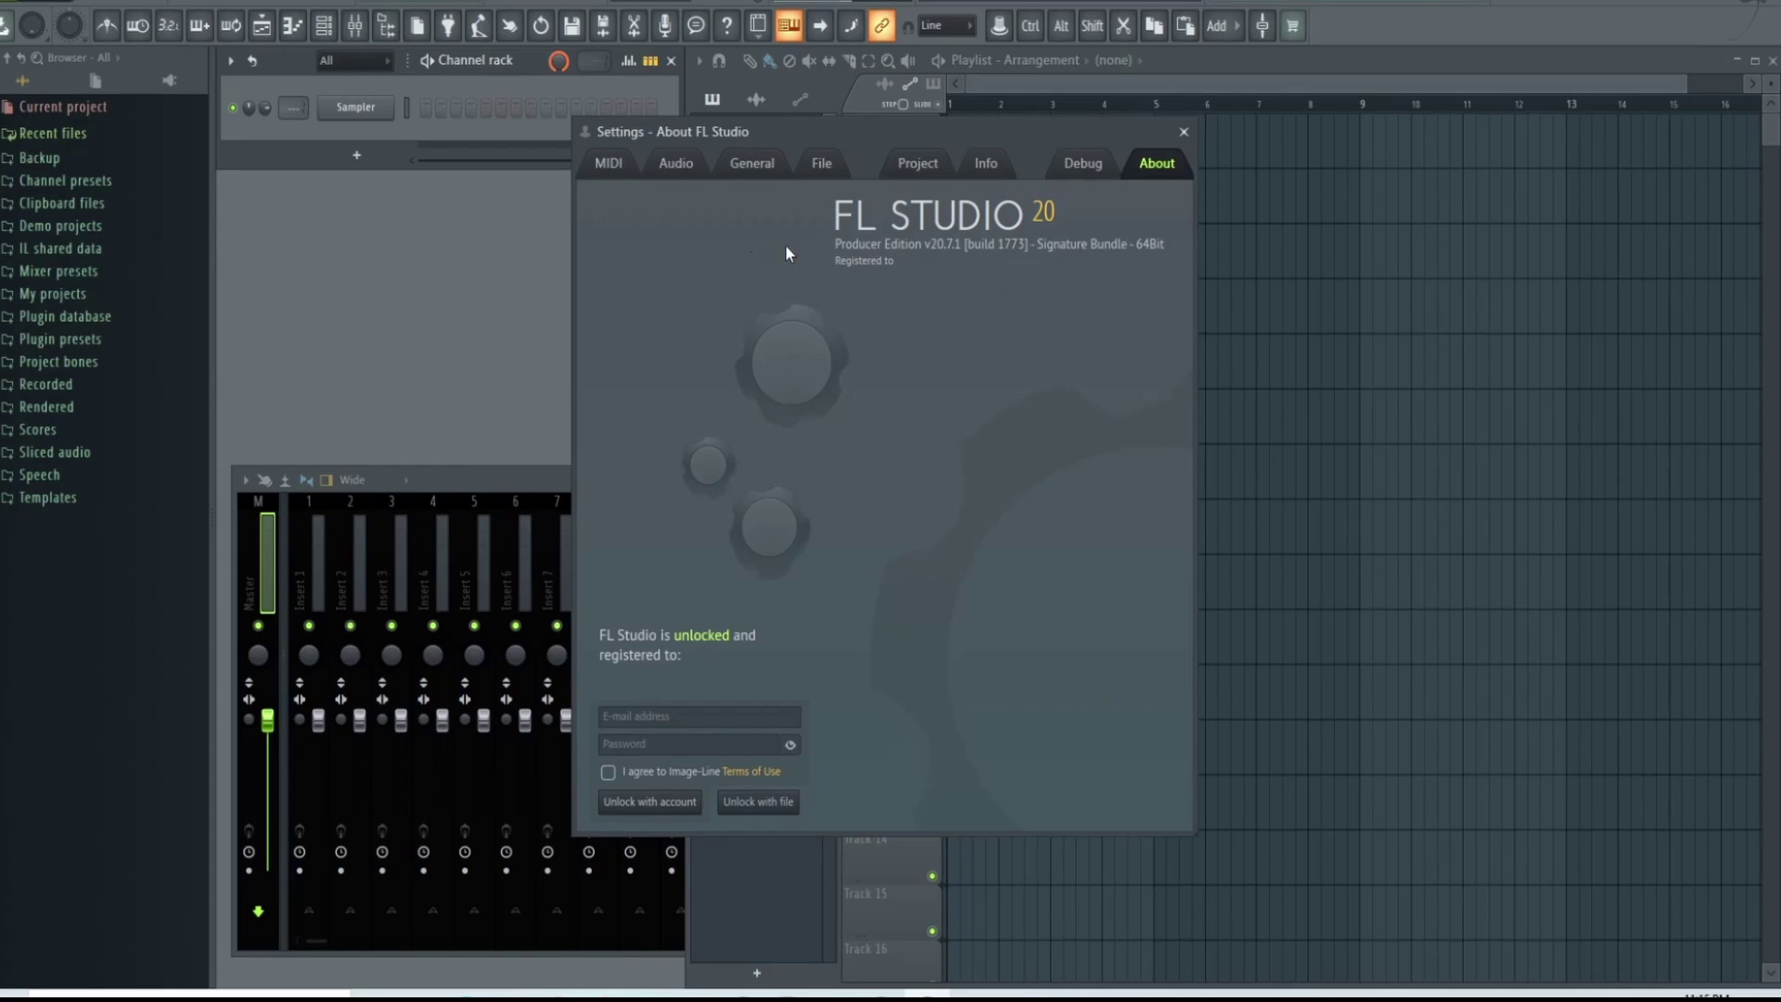
# Look at the Info and Debug tabs, then return to About showing the unlocked Producer Edition
pyautogui.click(987, 167)
pyautogui.click(1081, 165)
pyautogui.click(1157, 164)
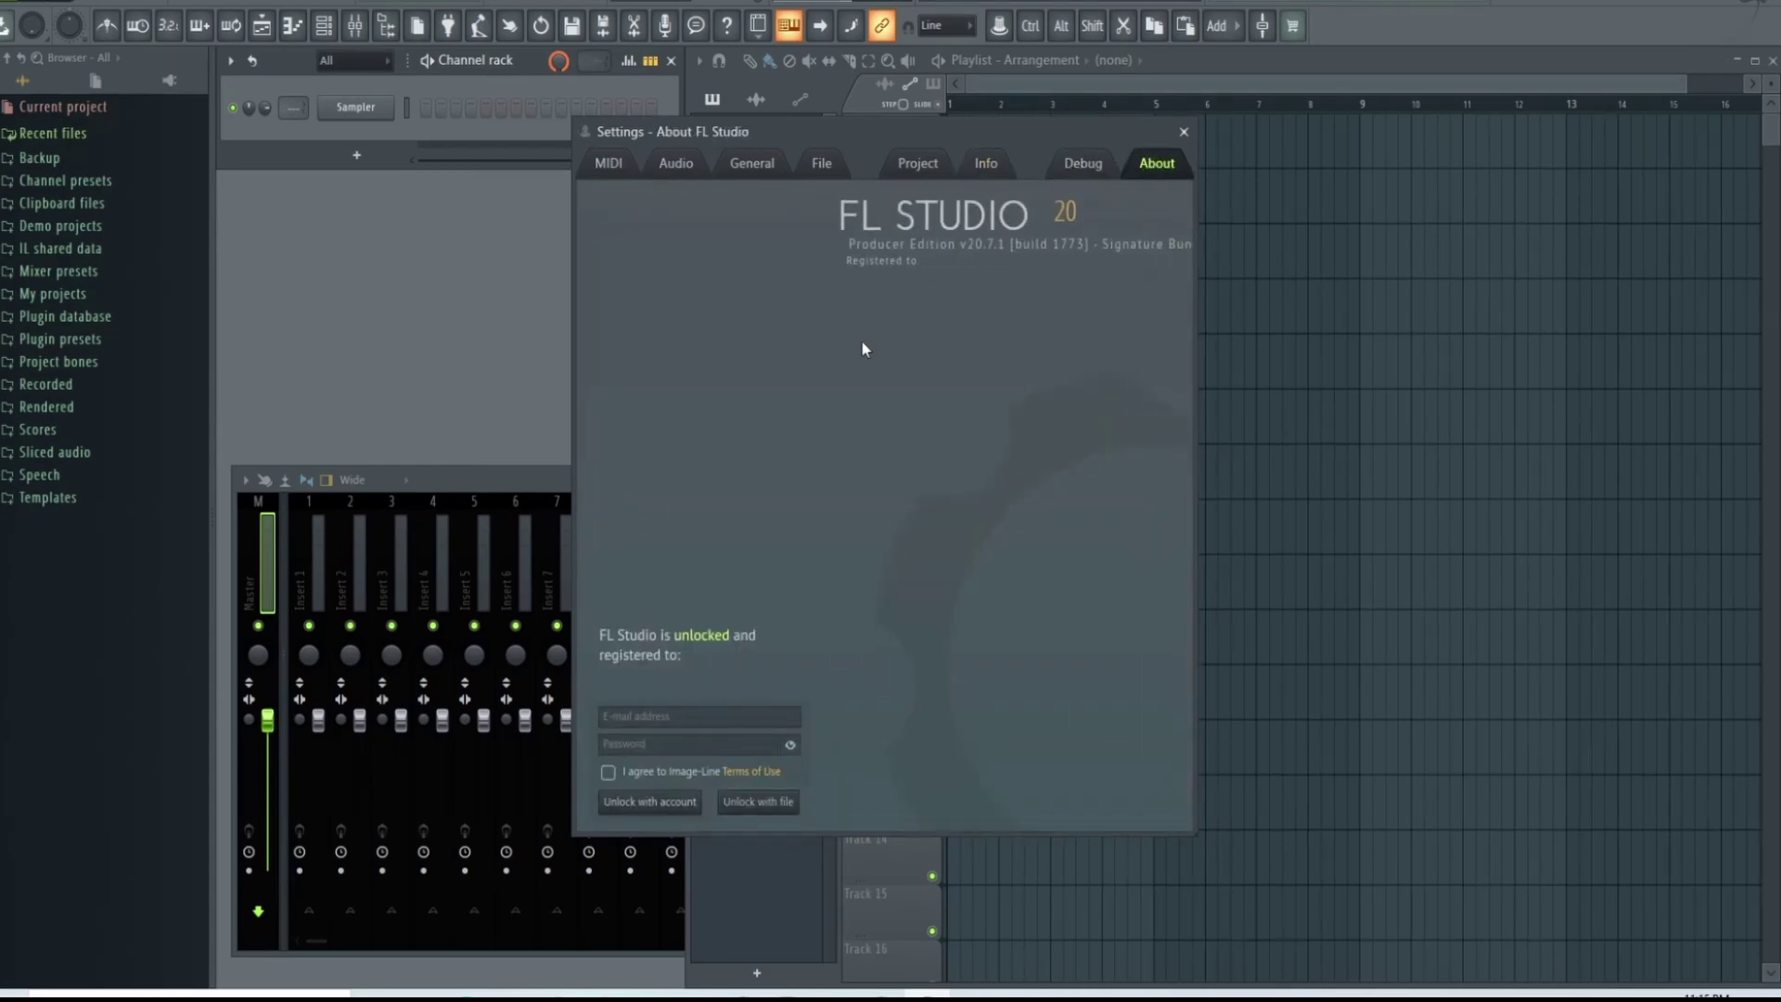